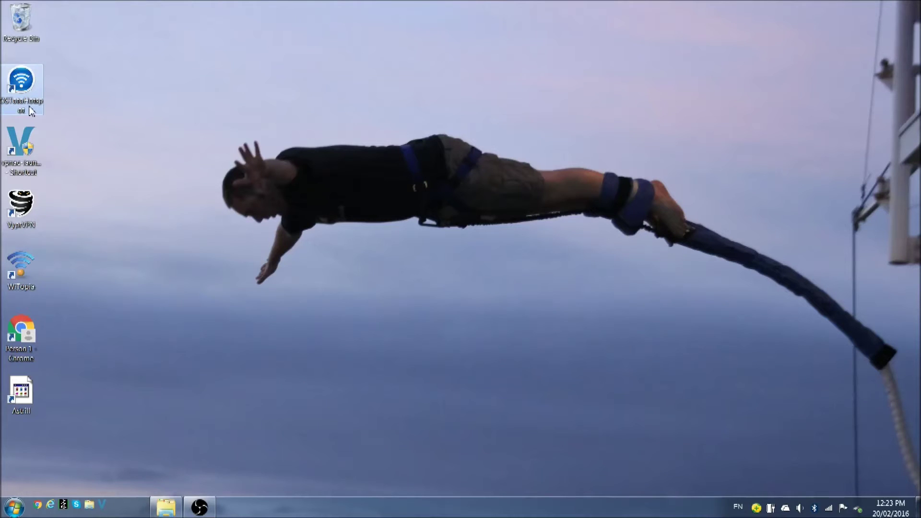
# Launch OSToto Hotspot, dismiss the colour-scheme performance warning, and open its Settings window
pyautogui.doubleClick(19, 76)
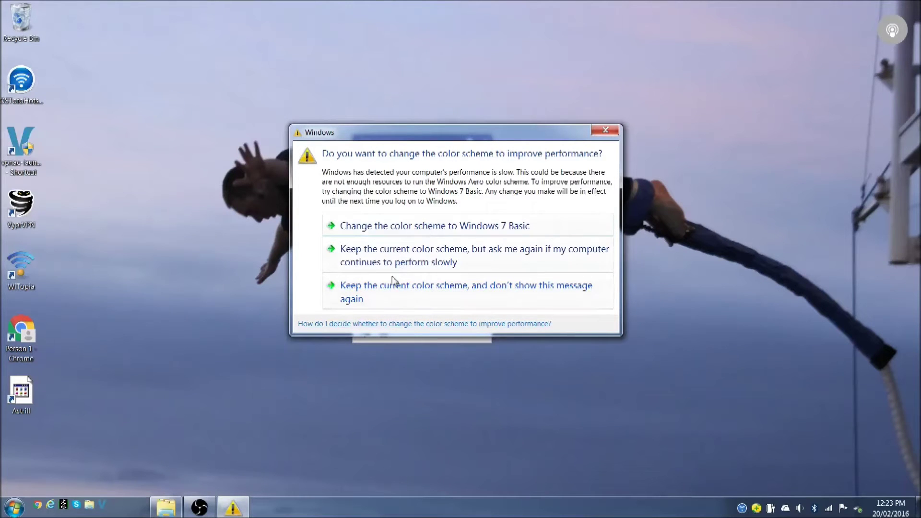
pyautogui.click(468, 300)
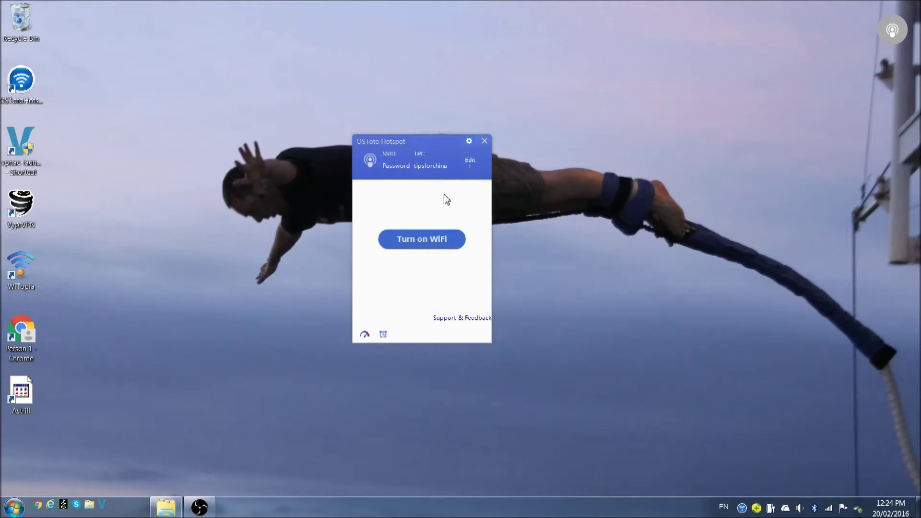
pyautogui.click(469, 142)
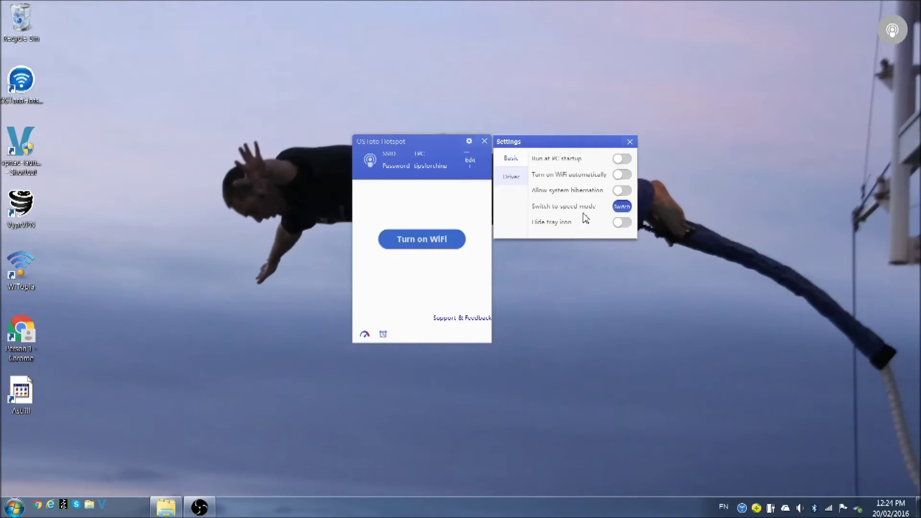
# Review the Driver tab, close Settings, and turn on the WiFi hotspot
pyautogui.click(512, 176)
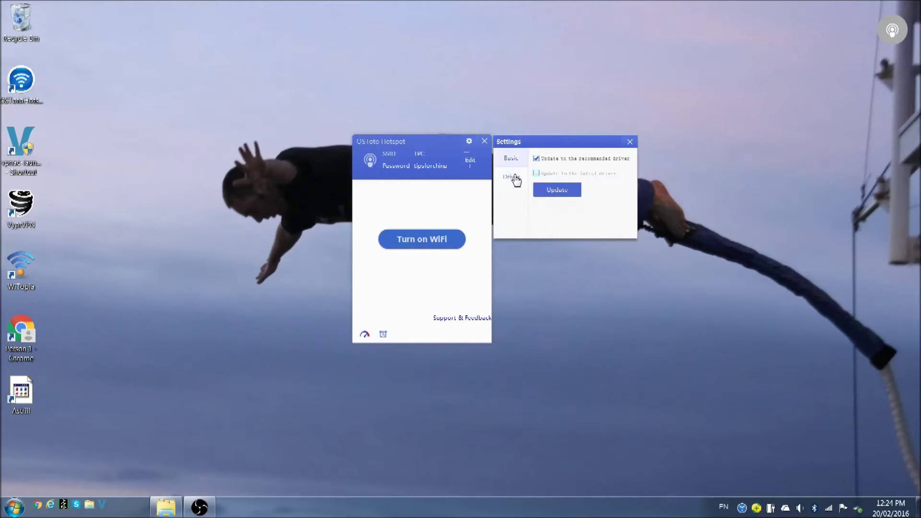
pyautogui.click(628, 144)
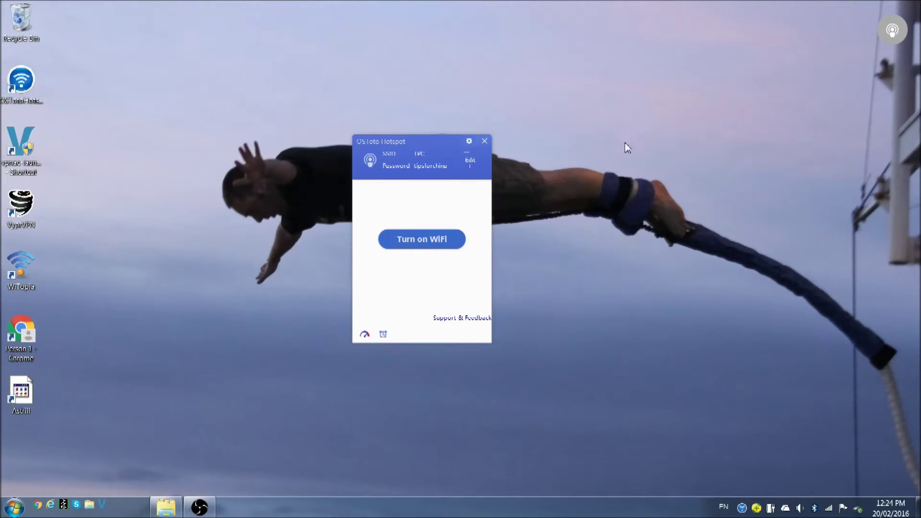
pyautogui.click(415, 242)
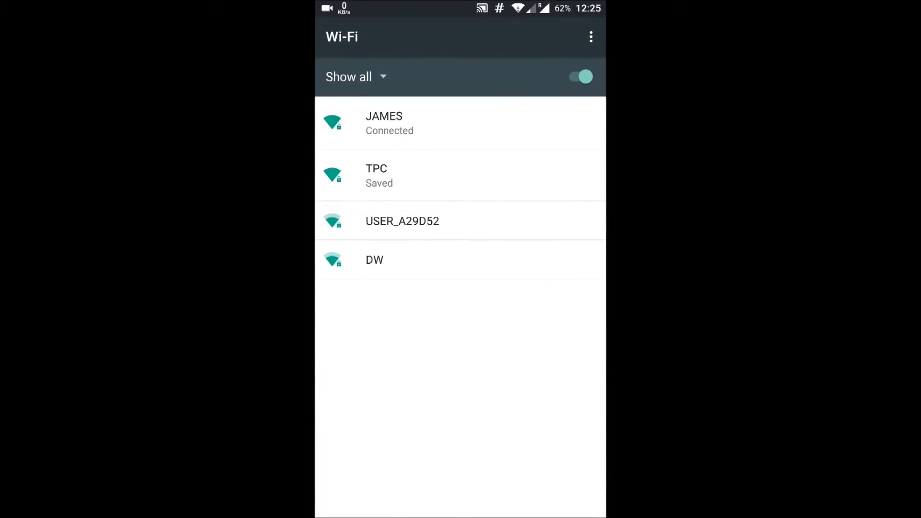
# Connect the Android phone to the TPC network and return to its home screen
pyautogui.click(422, 175)
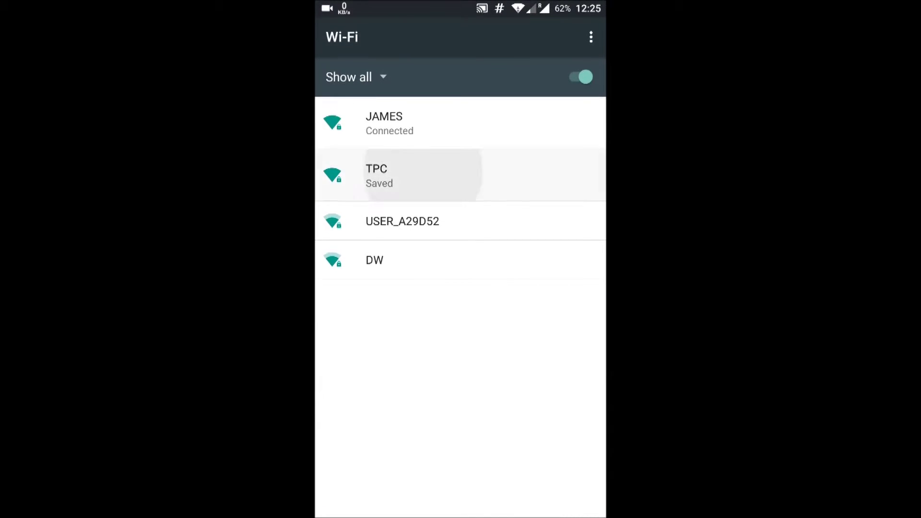
pyautogui.click(547, 300)
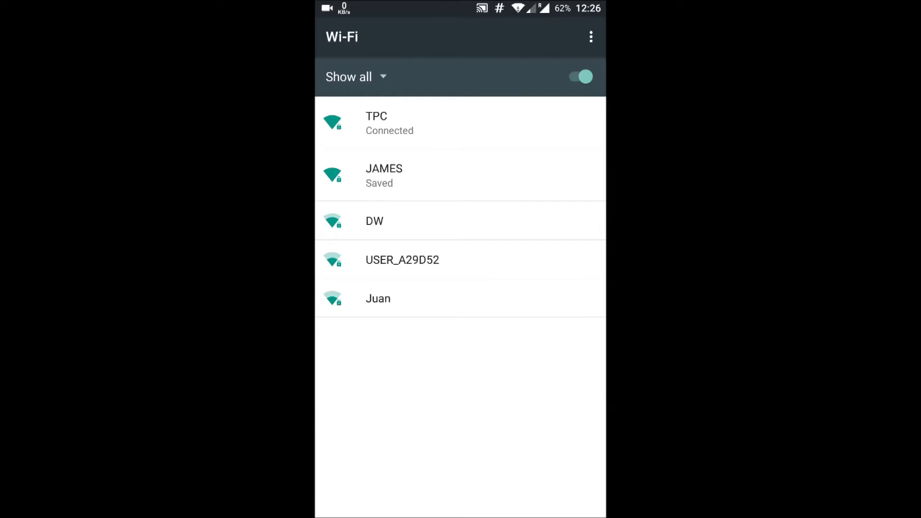
pyautogui.press('Home')
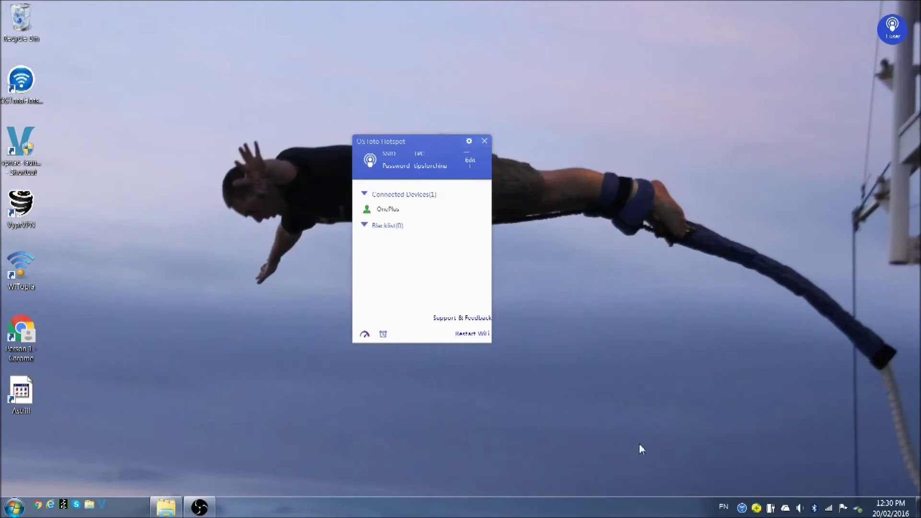
# Turn off the WiFi hotspot from the OSToto tray menu and select the vpnac launcher
pyautogui.rightClick(741, 508)
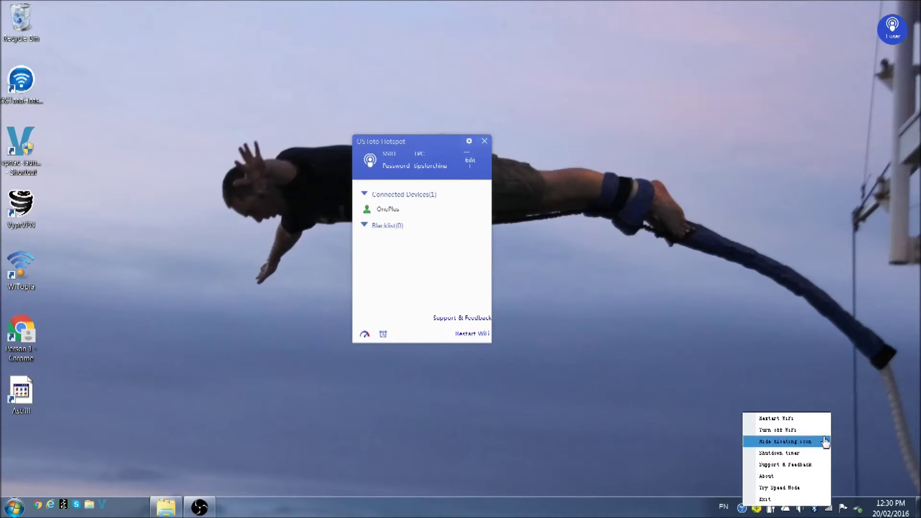
pyautogui.click(796, 431)
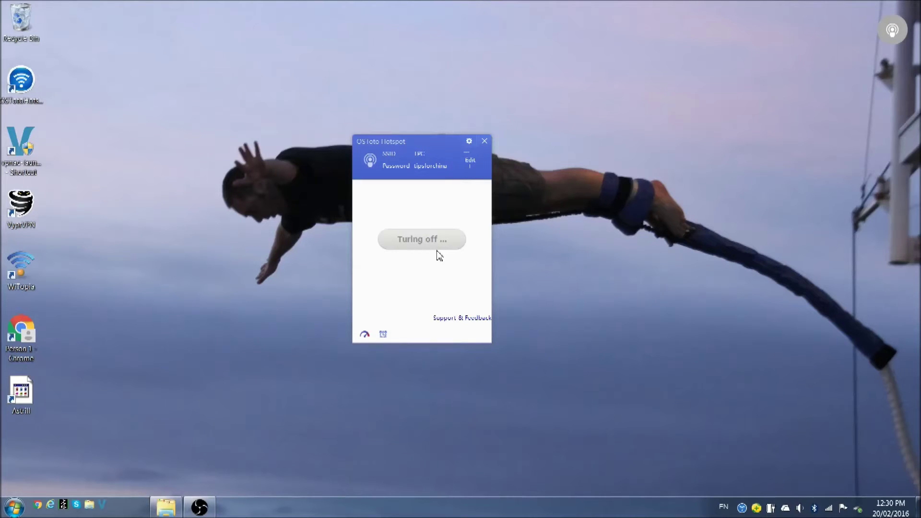
pyautogui.moveTo(438, 144); pyautogui.dragTo(432, 142)
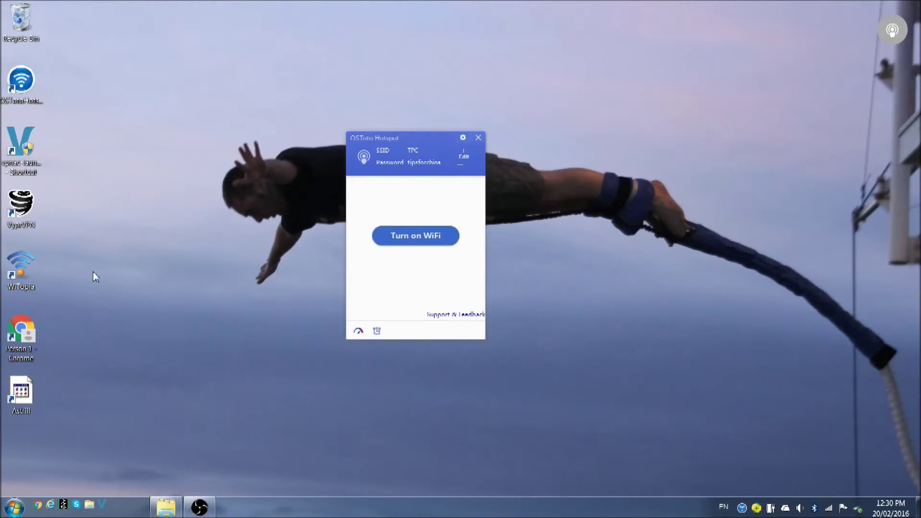
pyautogui.click(26, 146)
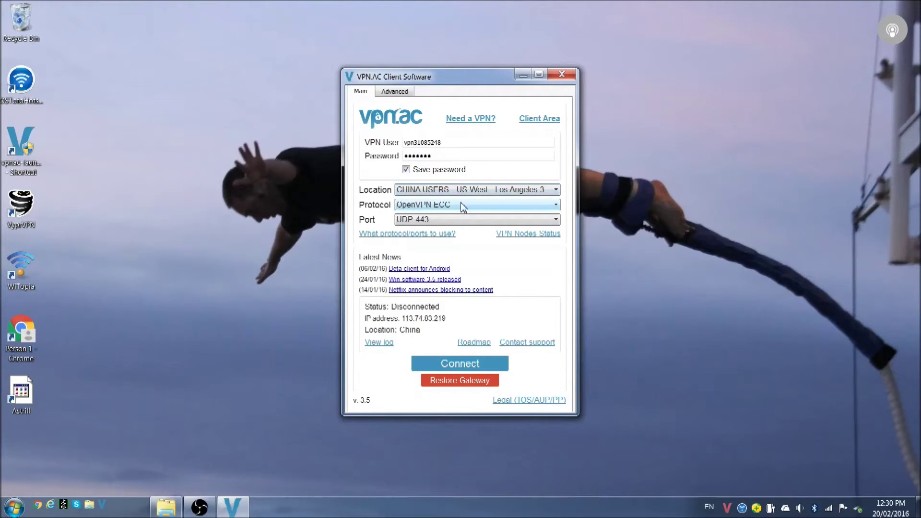
# Connect VPN.AC to US West – Los Angeles 3 via OpenVPN ECC UDP 443, then recall the hotspot window
pyautogui.click(452, 364)
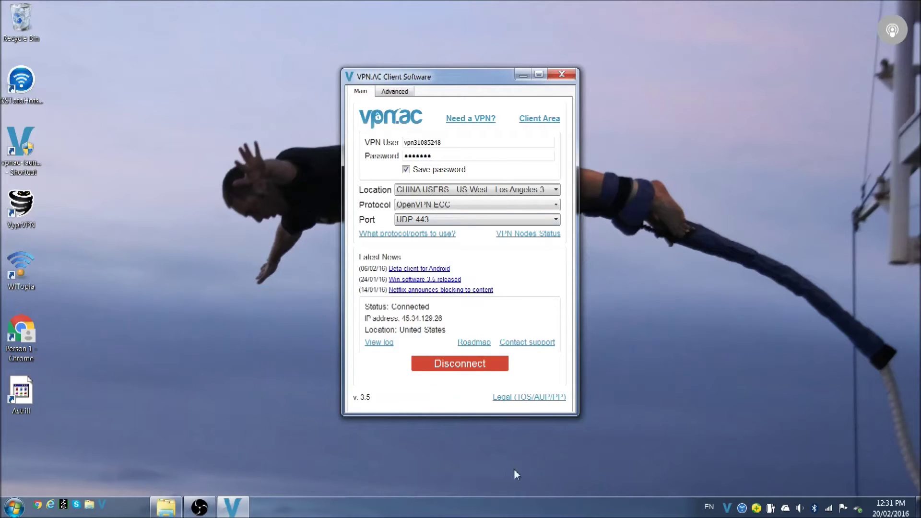
pyautogui.click(742, 508)
pyautogui.rightClick(743, 510)
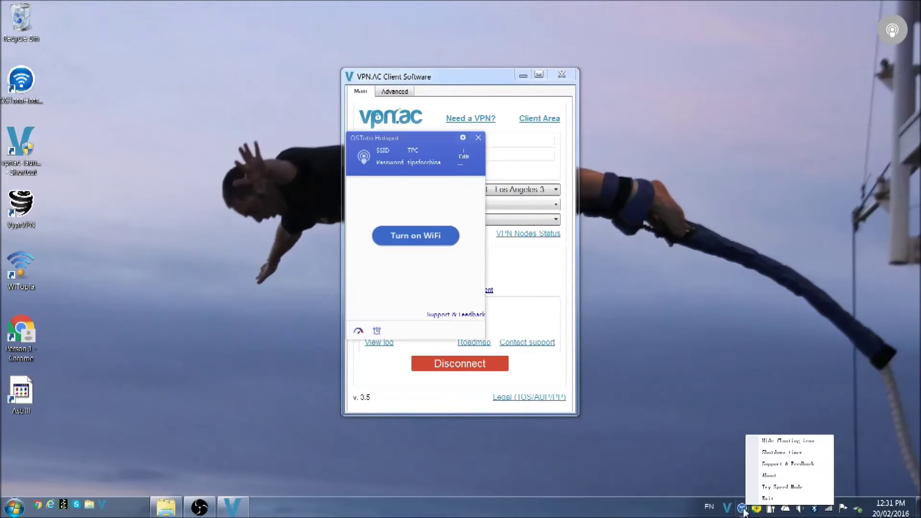
# Dismiss the tray menu and turn the WiFi hotspot back on over the VPN connection
pyautogui.click(426, 238)
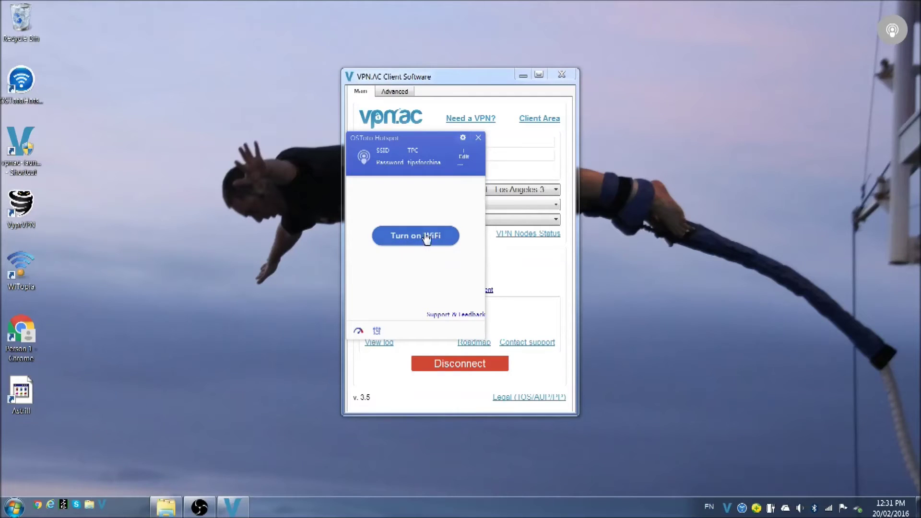
pyautogui.click(411, 242)
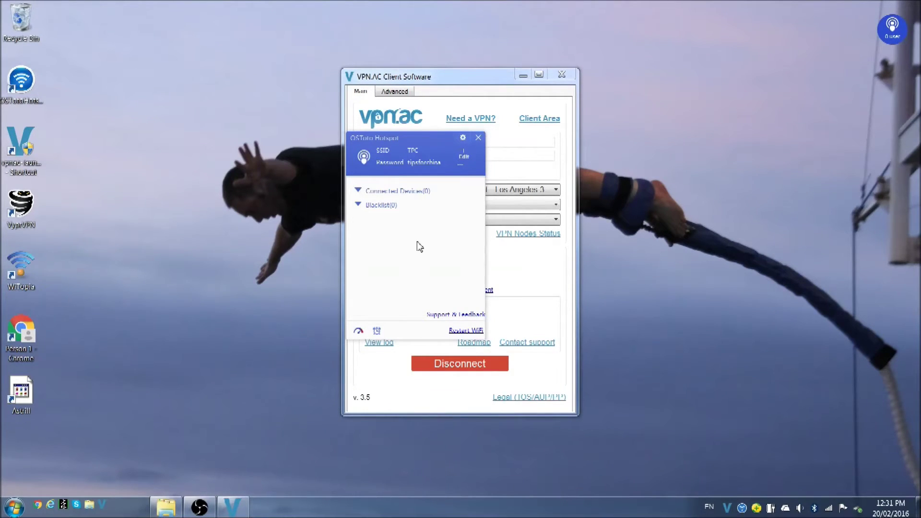
pyautogui.click(200, 510)
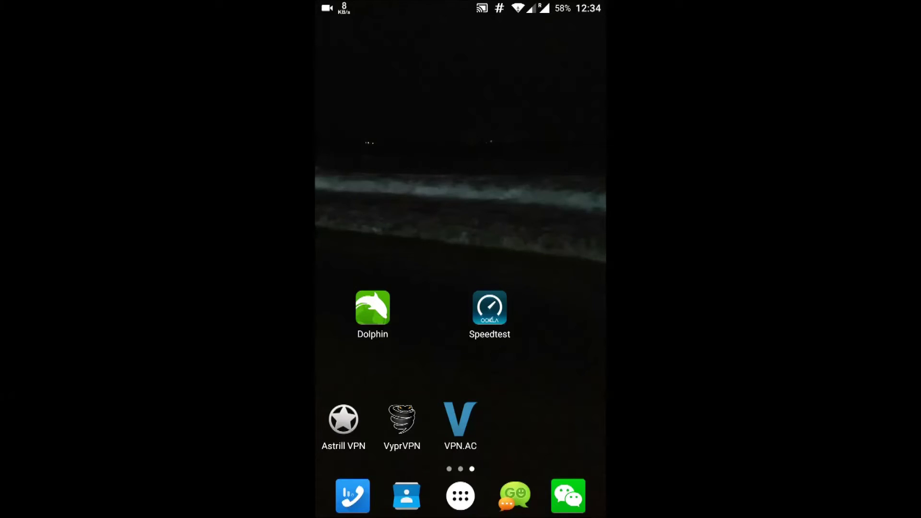
# Check the phone's IP at ip-api.com in Dolphin, showing Walnut, California, then open Speedtest
pyautogui.moveTo(460, 4); pyautogui.dragTo(460, 144)
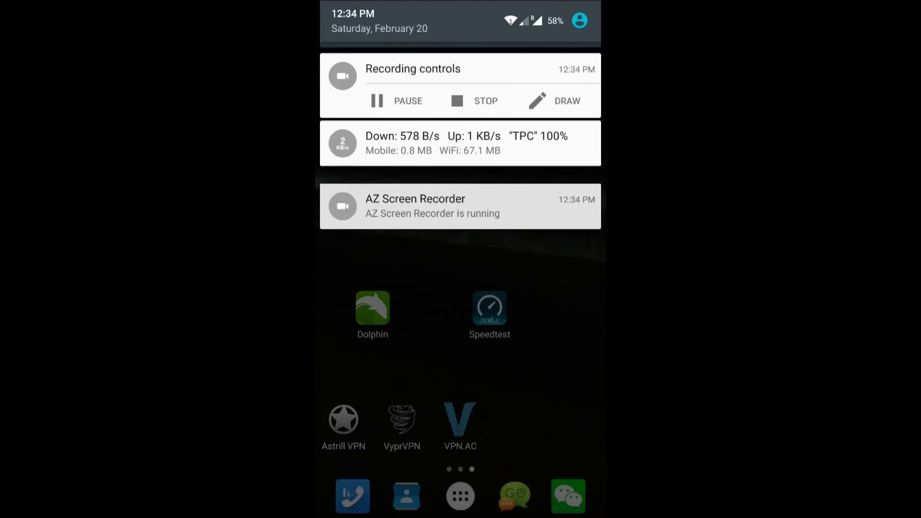
pyautogui.moveTo(460, 240); pyautogui.dragTo(460, 48)
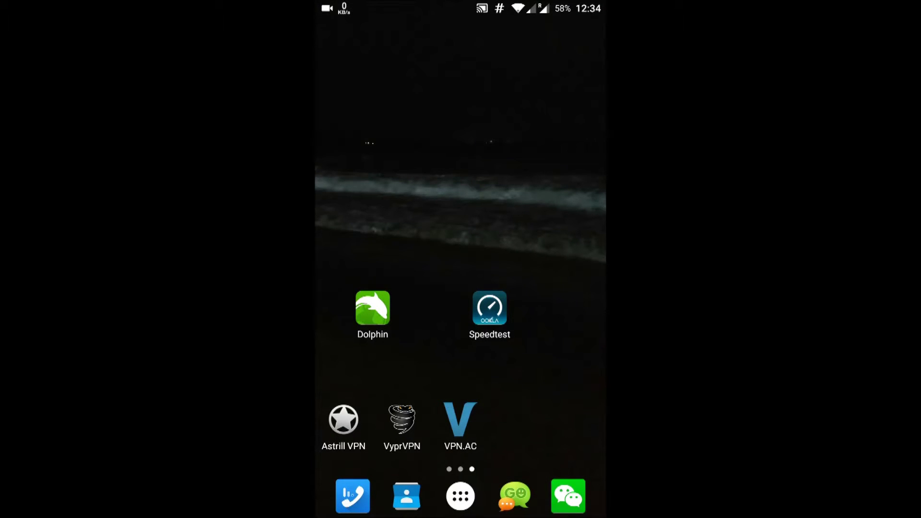
pyautogui.click(372, 307)
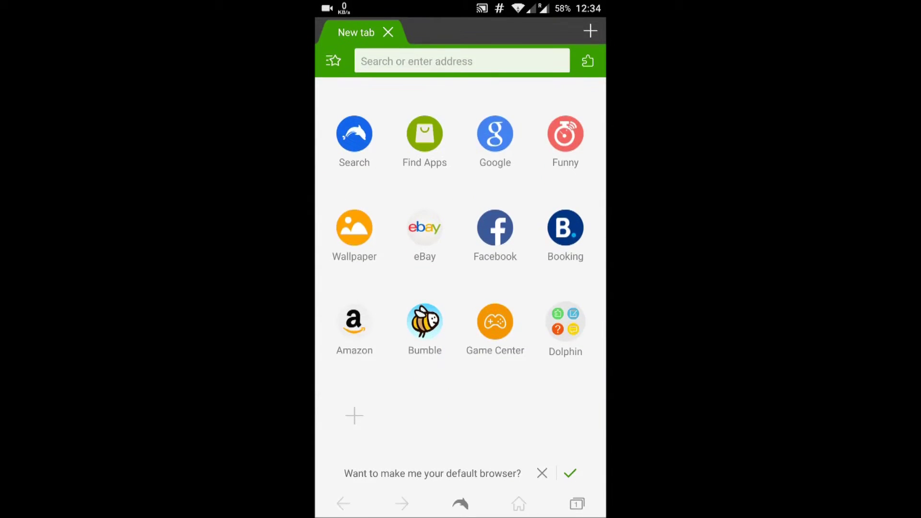
pyautogui.click(463, 62)
pyautogui.write('ip')
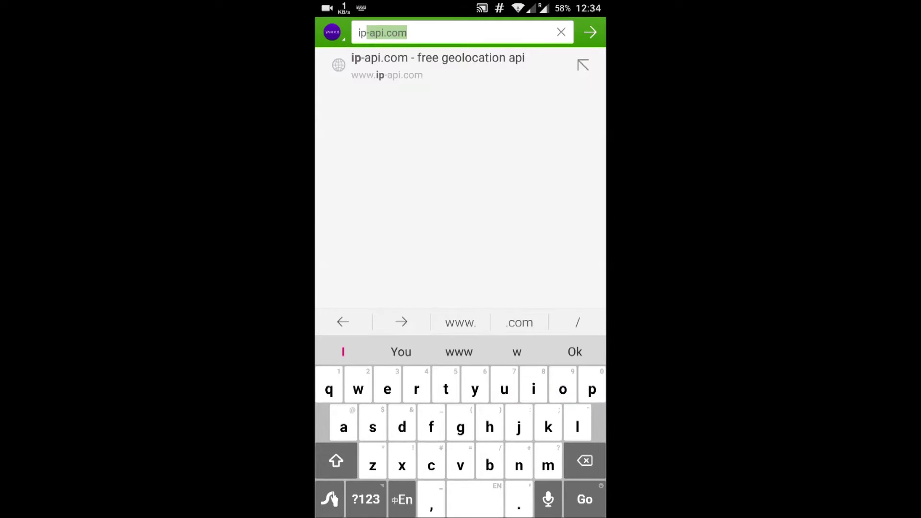
pyautogui.press('Return')
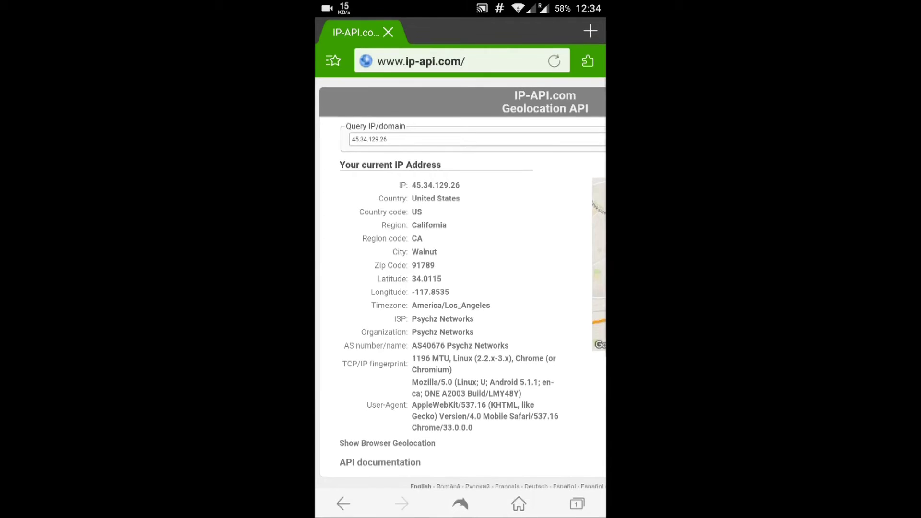
pyautogui.hscroll(5, 460, 264)
pyautogui.hscroll(-5, 461, 264)
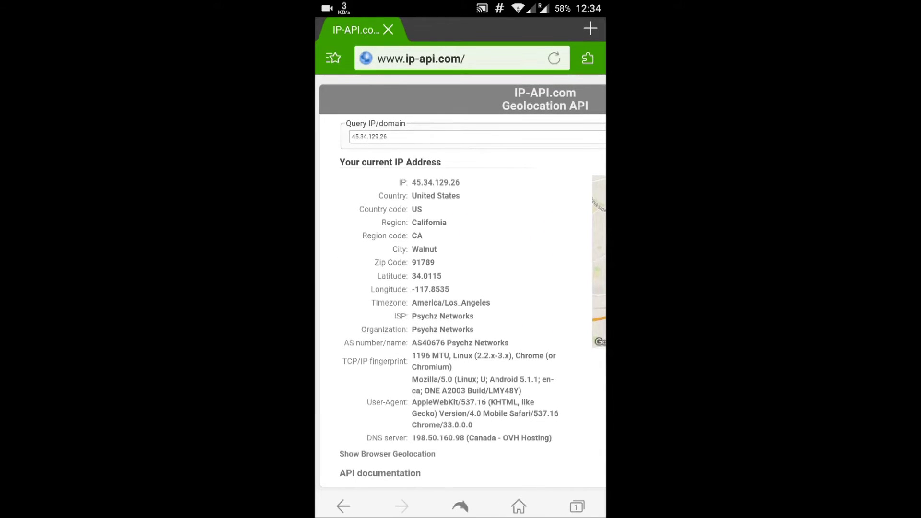
pyautogui.press('Home')
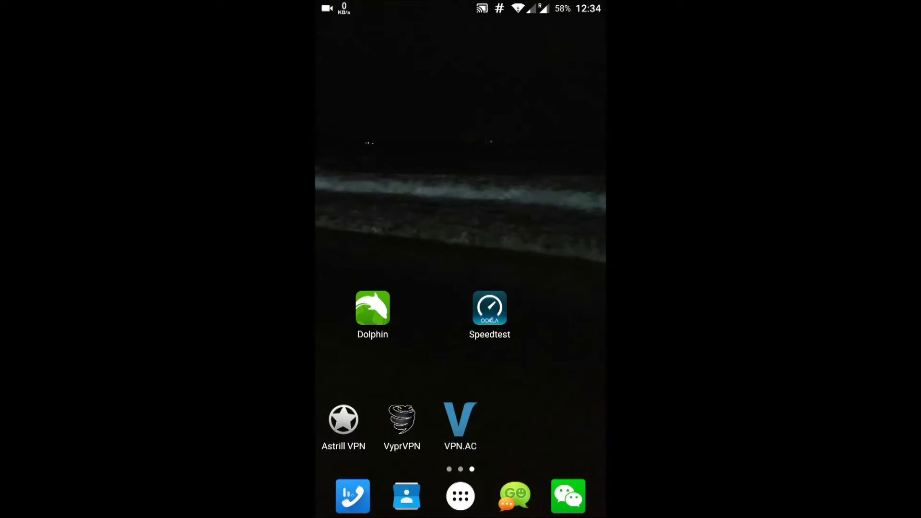
pyautogui.click(489, 308)
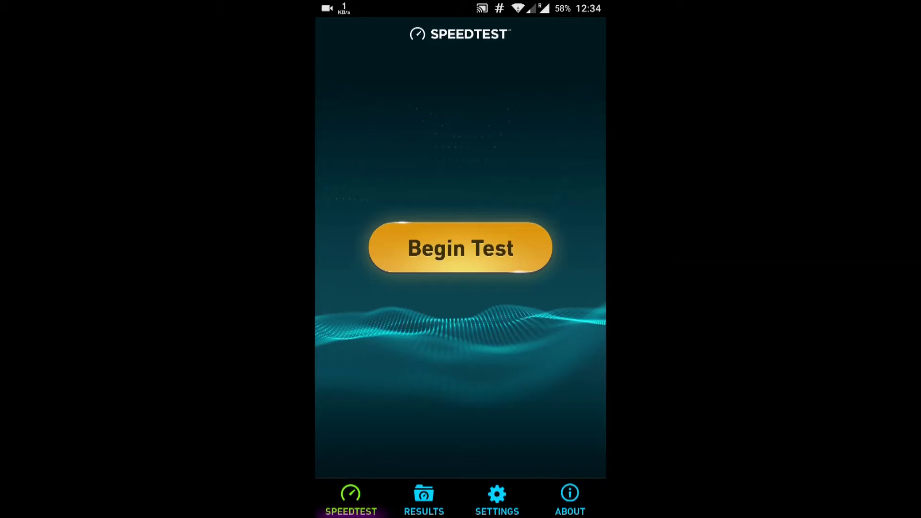
# Run a speed test on the phone: 266 ms ping, 3.14 Mbps down, 4.63 Mbps up
pyautogui.click(461, 246)
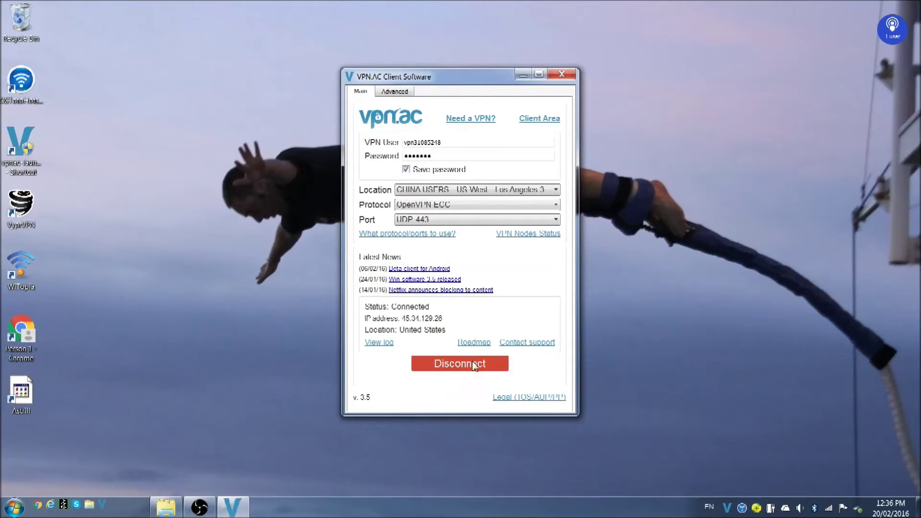
# Choose Turn off WiFi from the OSToto tray menu and close the hotspot panel
pyautogui.click(758, 510)
pyautogui.rightClick(757, 511)
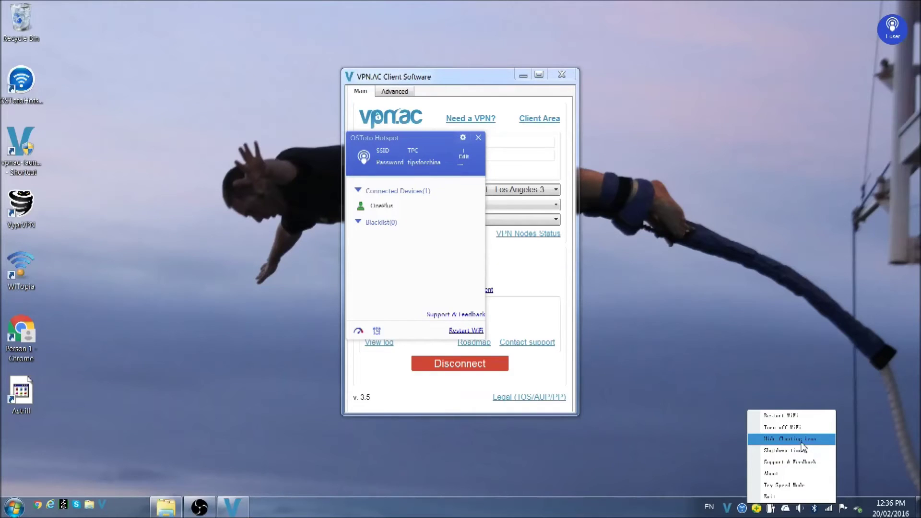
pyautogui.click(804, 427)
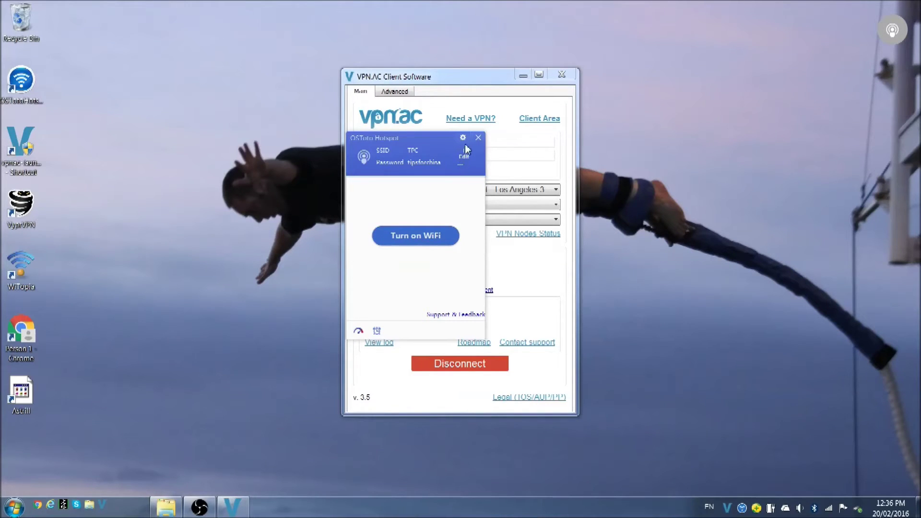
pyautogui.click(478, 140)
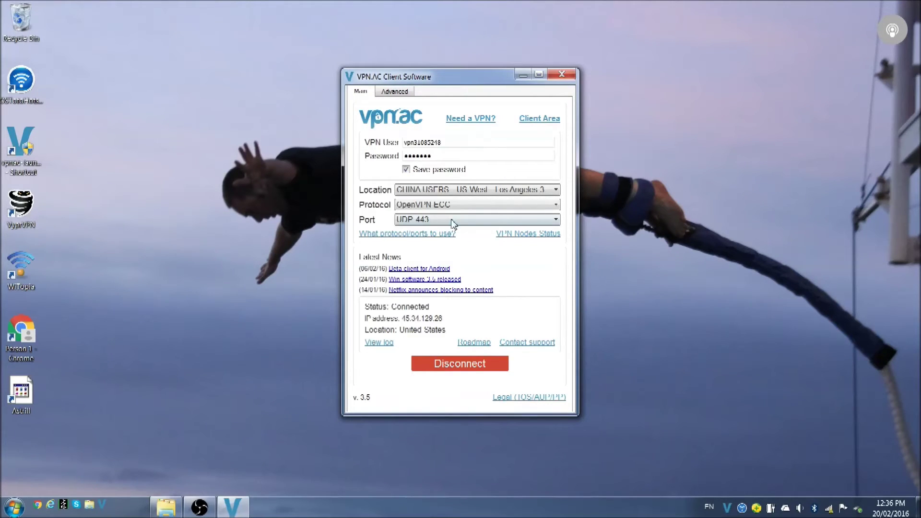
# Close the VPN.AC window, exit the client from its tray icon, and confirm disconnecting
pyautogui.click(570, 80)
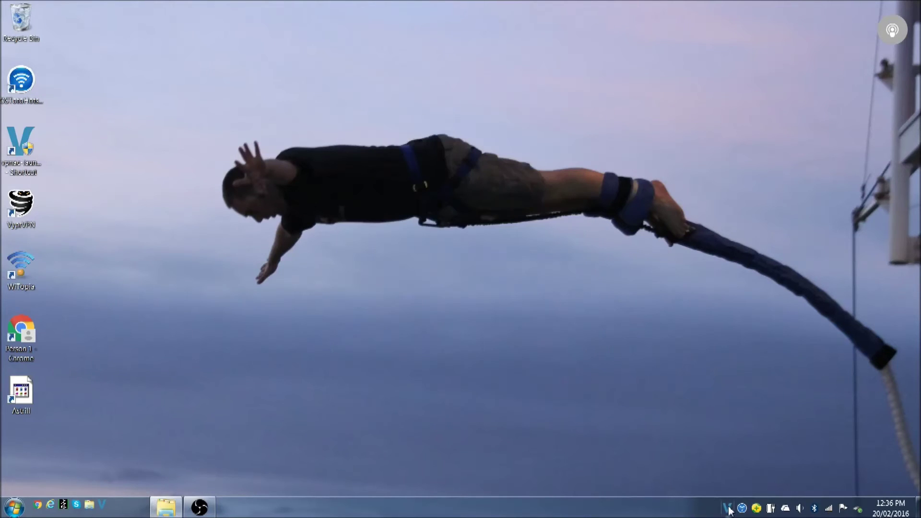
pyautogui.rightClick(727, 508)
pyautogui.click(751, 500)
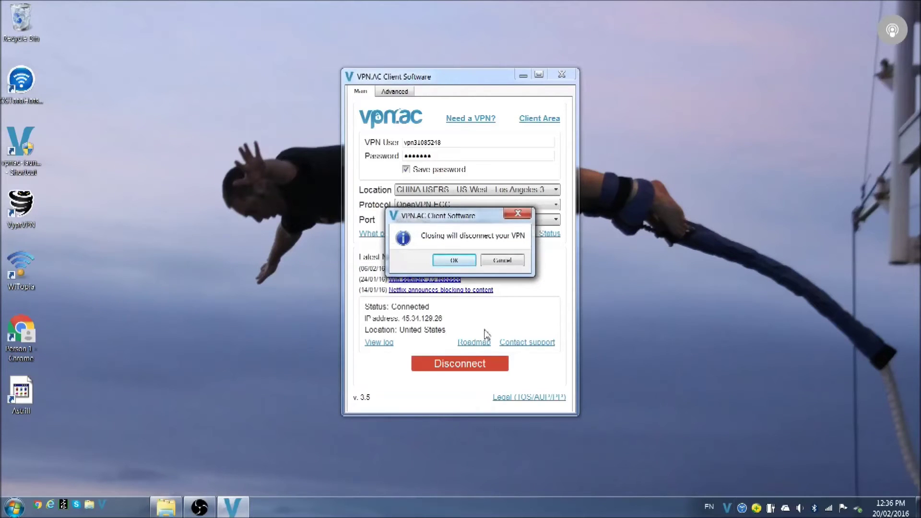
pyautogui.click(456, 261)
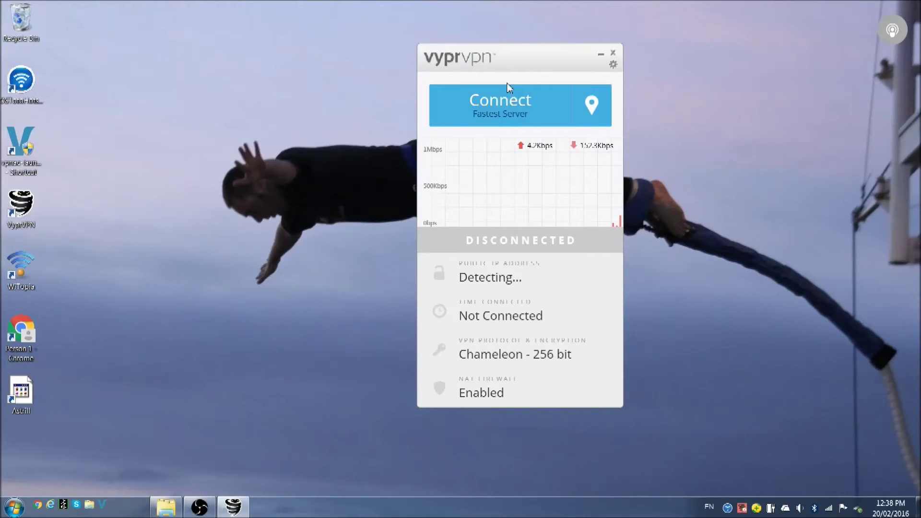
# Connect VyprVPN to a Hong Kong server and turn the OSToto hotspot Wi-Fi back on
pyautogui.click(509, 100)
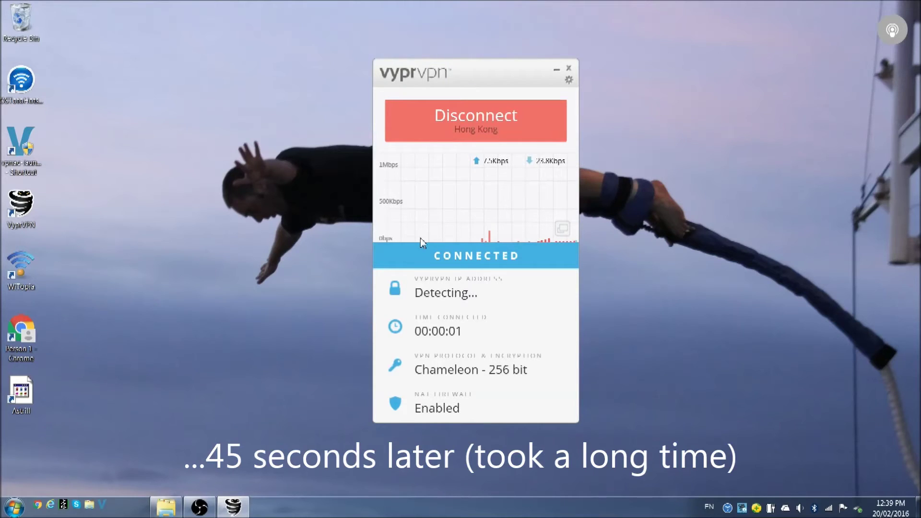
pyautogui.click(728, 507)
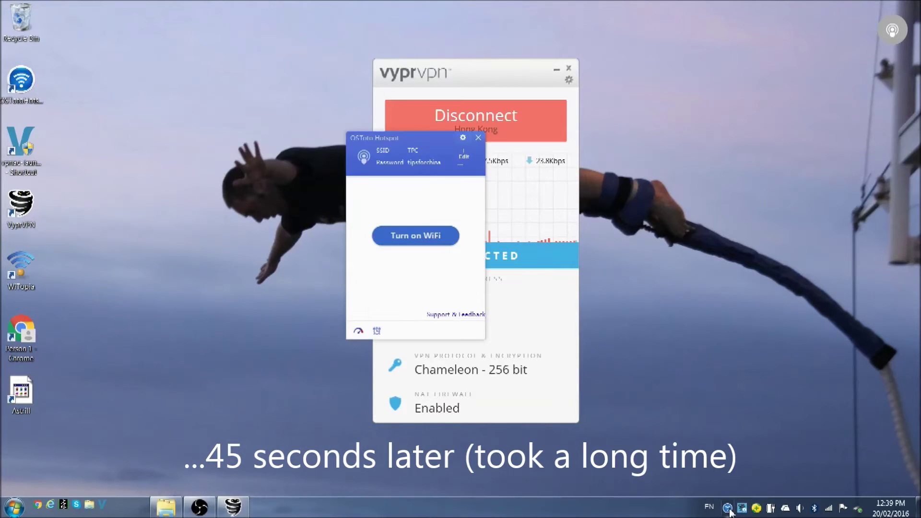
pyautogui.click(410, 237)
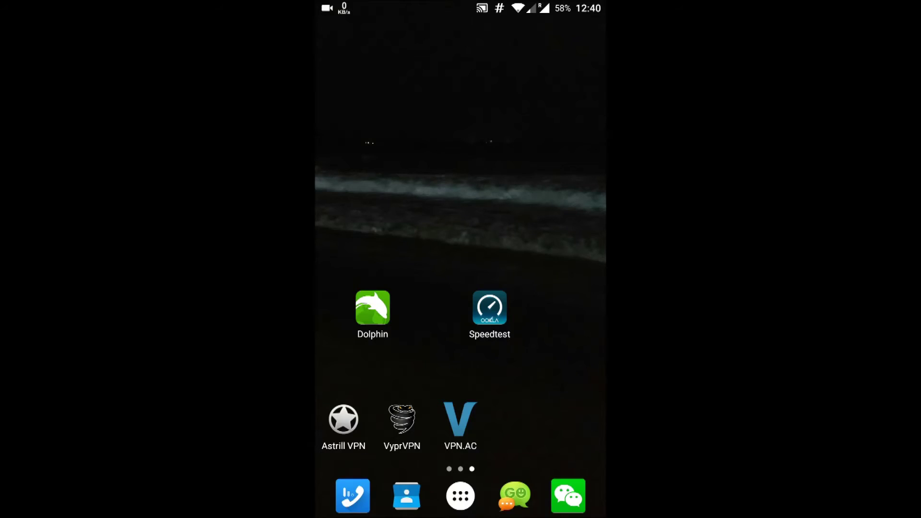
# Check ip-api.com in Dolphin on the phone, confirming a Hong Kong Golden Frog IP
pyautogui.click(372, 308)
pyautogui.click(462, 60)
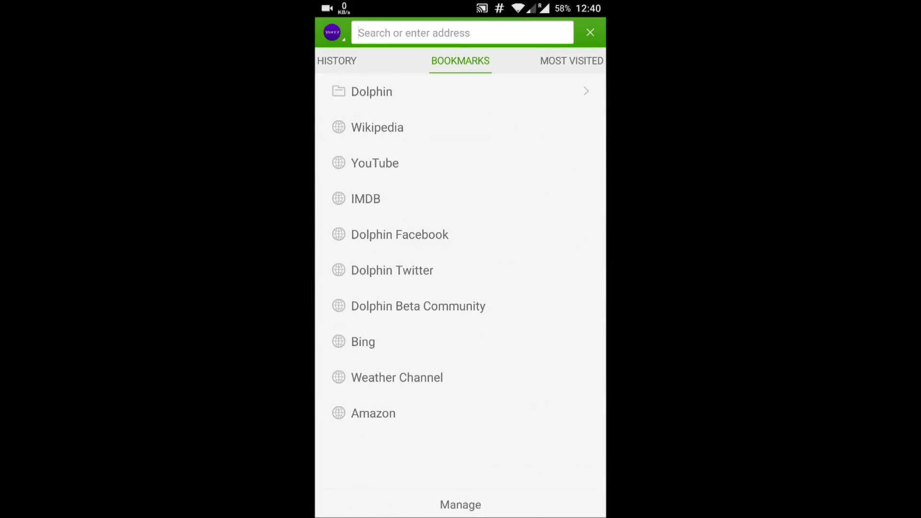
pyautogui.write('i')
pyautogui.press('Escape')
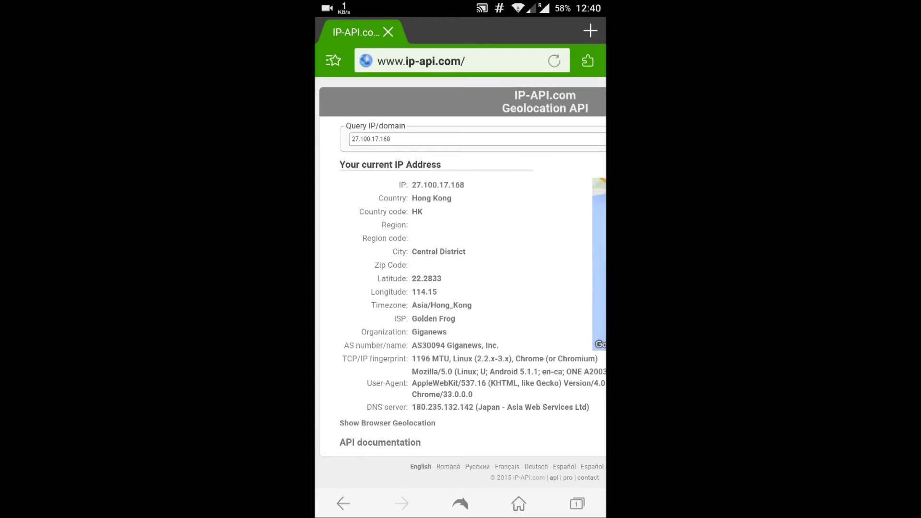
pyautogui.press('Home')
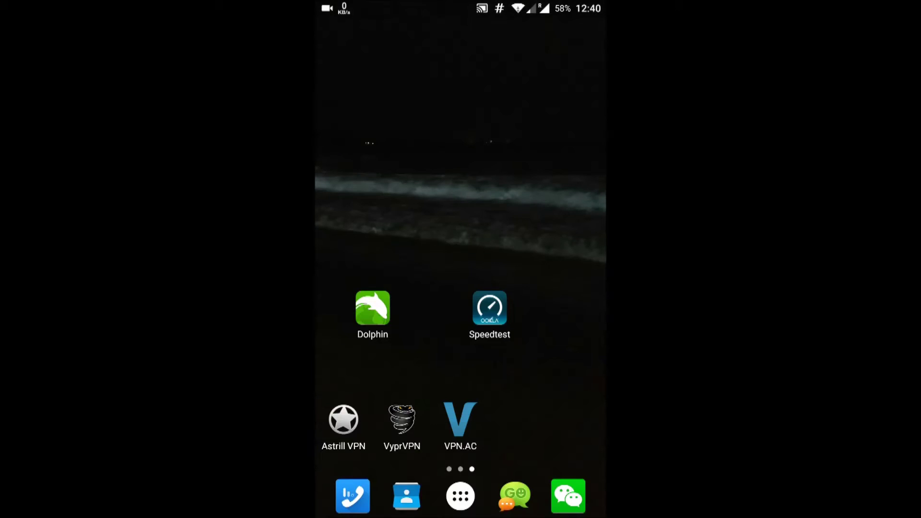
# Launch Speedtest on the phone to test speed over the Hong Kong VPN
pyautogui.click(489, 308)
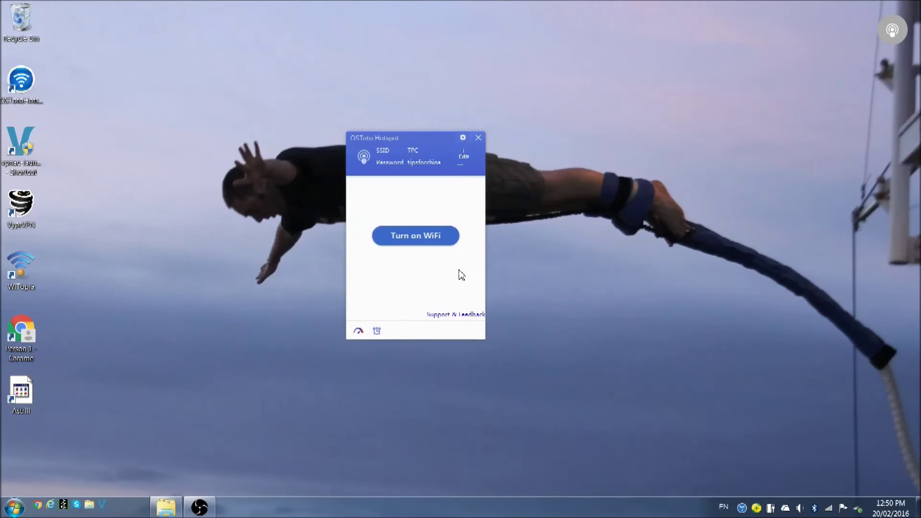
# Launch WiTopia from its desktop shortcut and move its window up and left
pyautogui.click(18, 269)
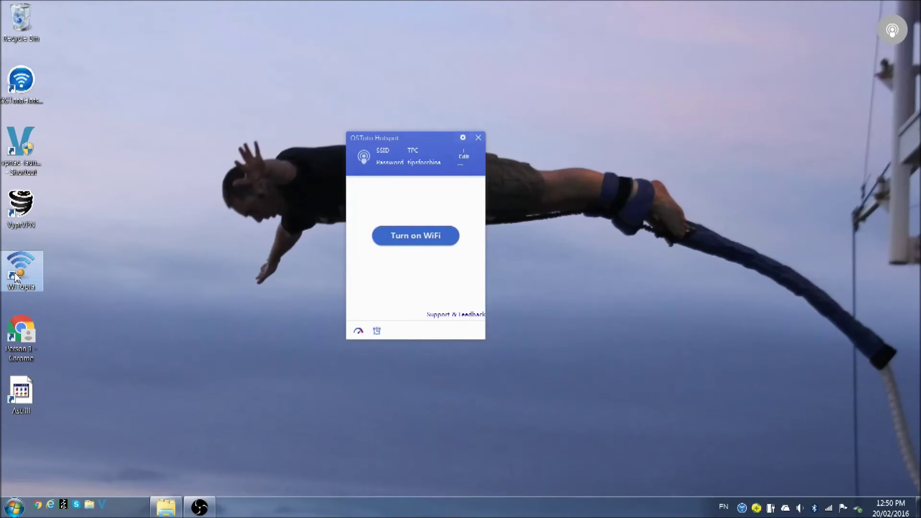
pyautogui.doubleClick(20, 264)
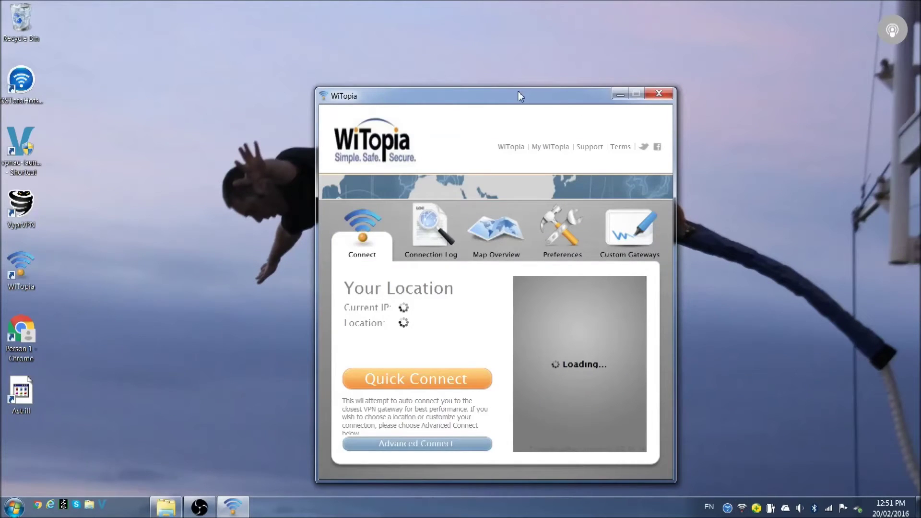
pyautogui.moveTo(517, 91); pyautogui.dragTo(514, 84)
pyautogui.moveTo(492, 54); pyautogui.dragTo(485, 48)
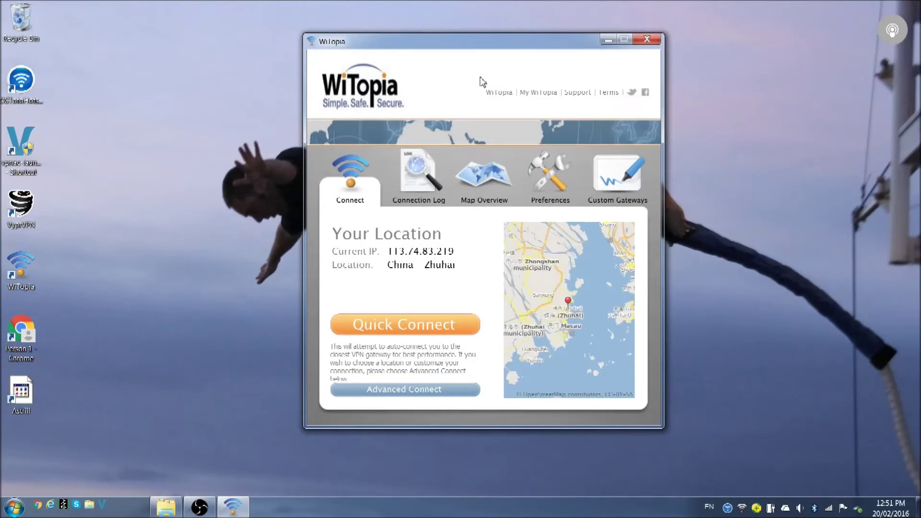
# Connect WiTopia through the PPTP A custom gateway, check the connection log, then minimize it
pyautogui.click(616, 175)
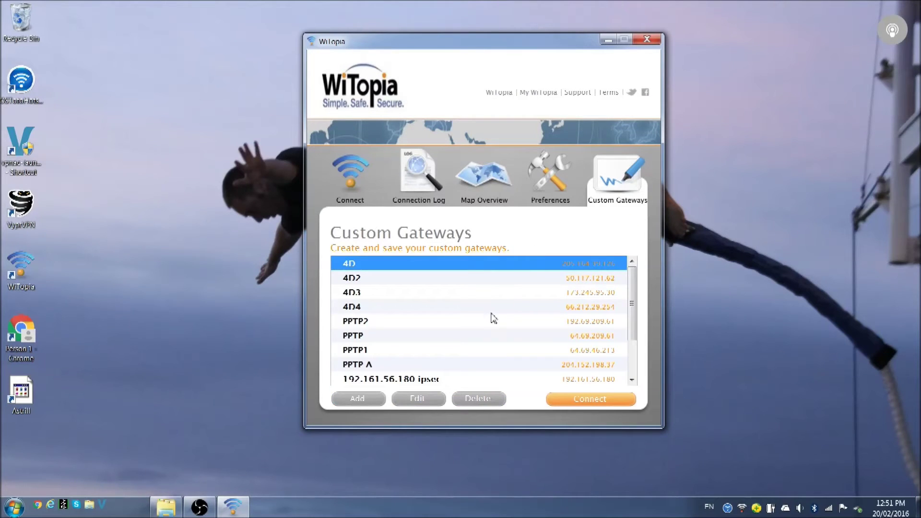
pyautogui.click(388, 365)
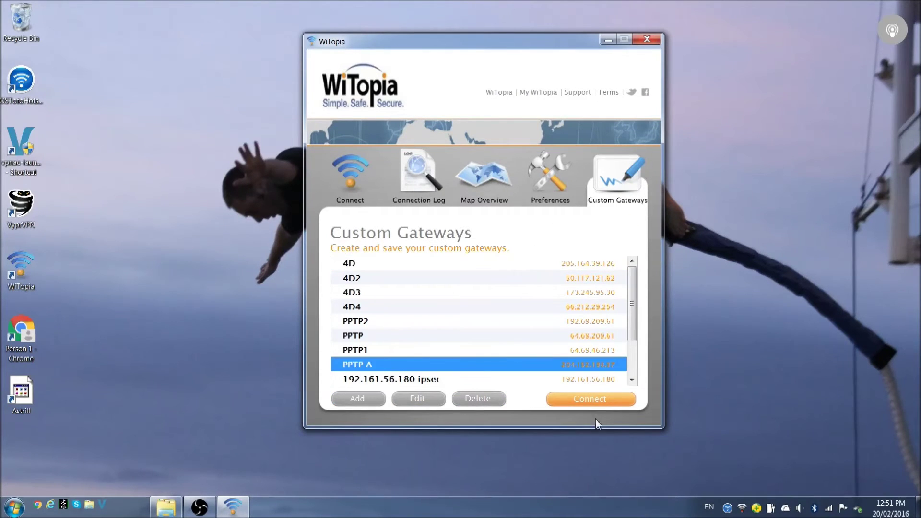
pyautogui.click(588, 401)
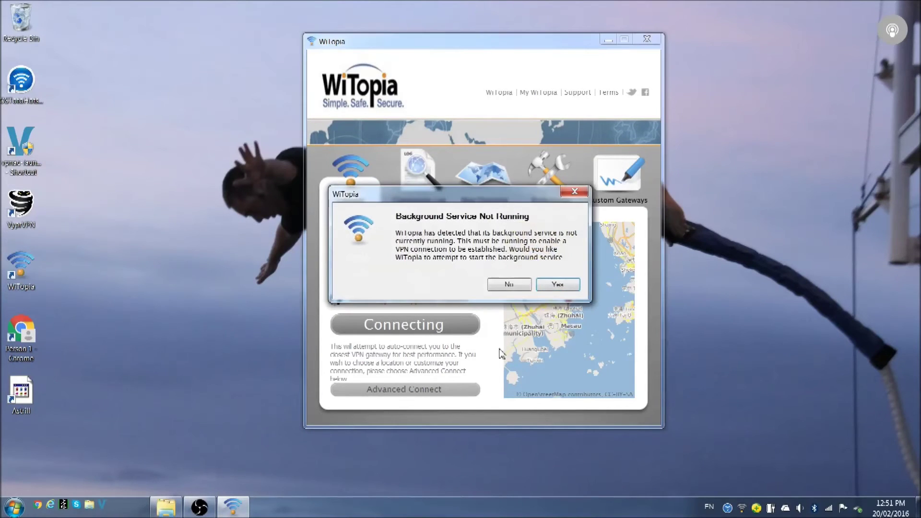
pyautogui.click(567, 286)
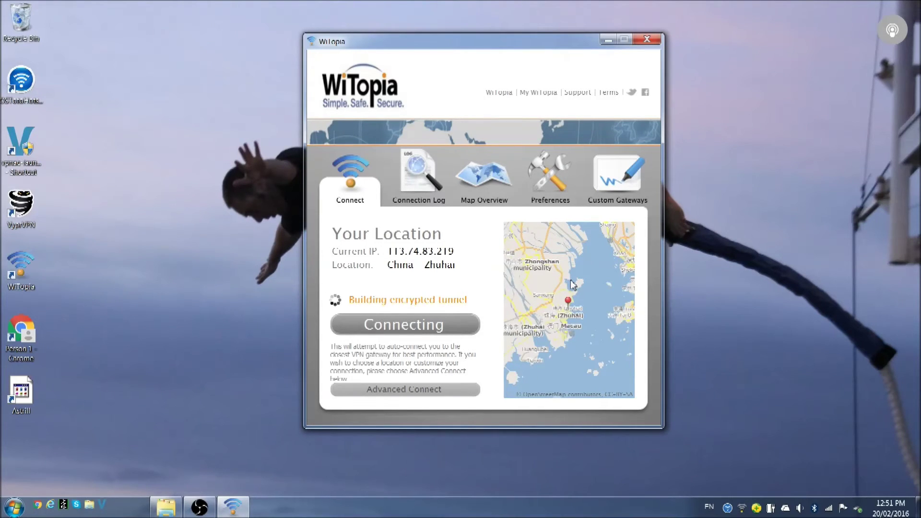
pyautogui.click(417, 192)
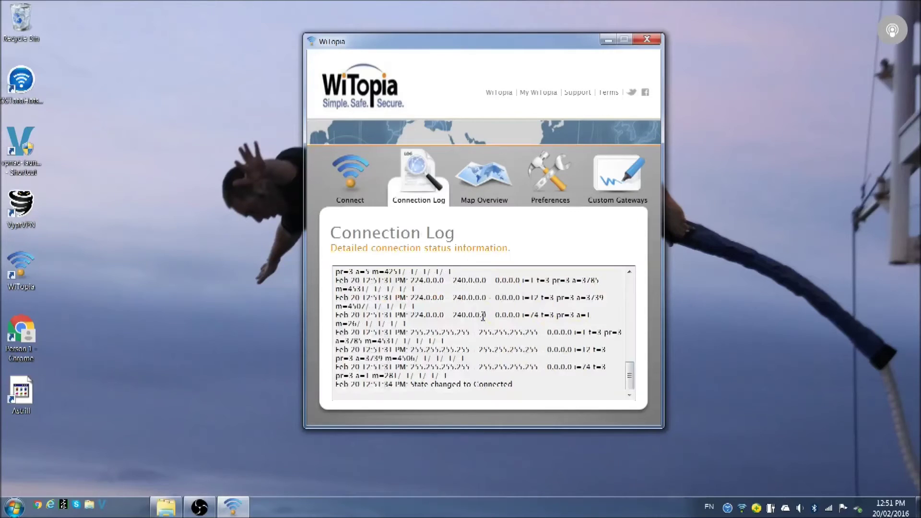
pyautogui.click(358, 198)
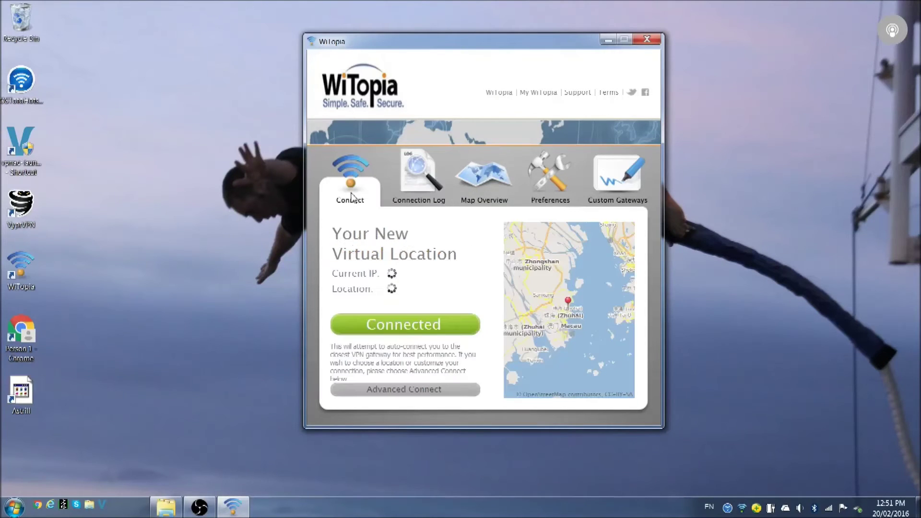
pyautogui.click(608, 39)
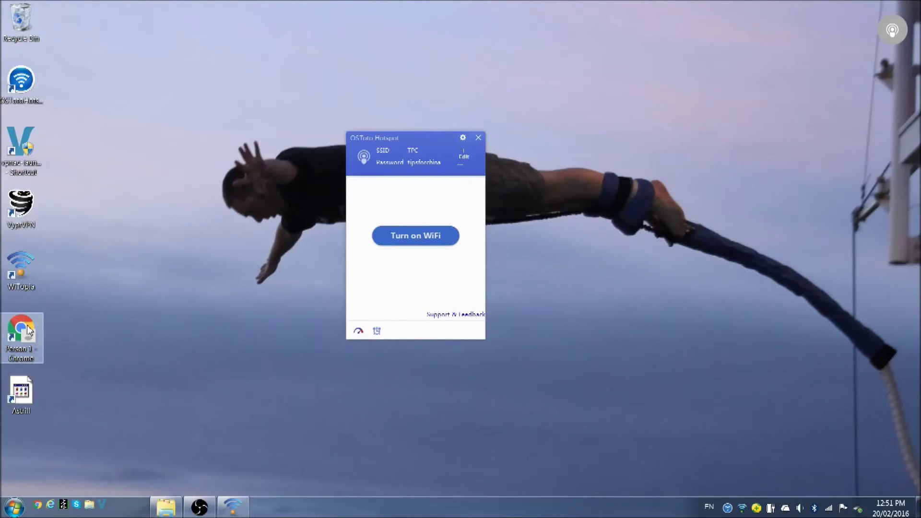
# Confirm a Los Angeles QuadraNet IP on ip-api.com in Chrome, then re-enable the hotspot Wi-Fi
pyautogui.doubleClick(8, 354)
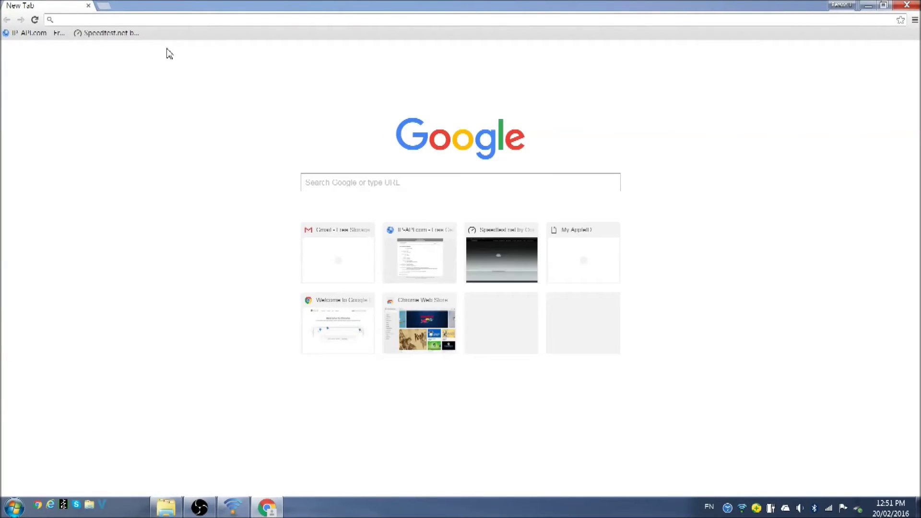
pyautogui.write('ip')
pyautogui.press('Return')
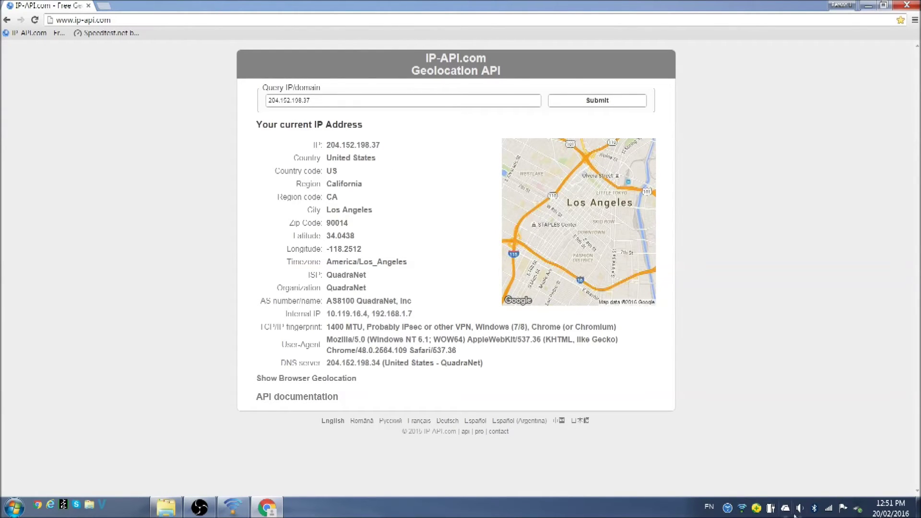
pyautogui.click(727, 508)
pyautogui.click(414, 238)
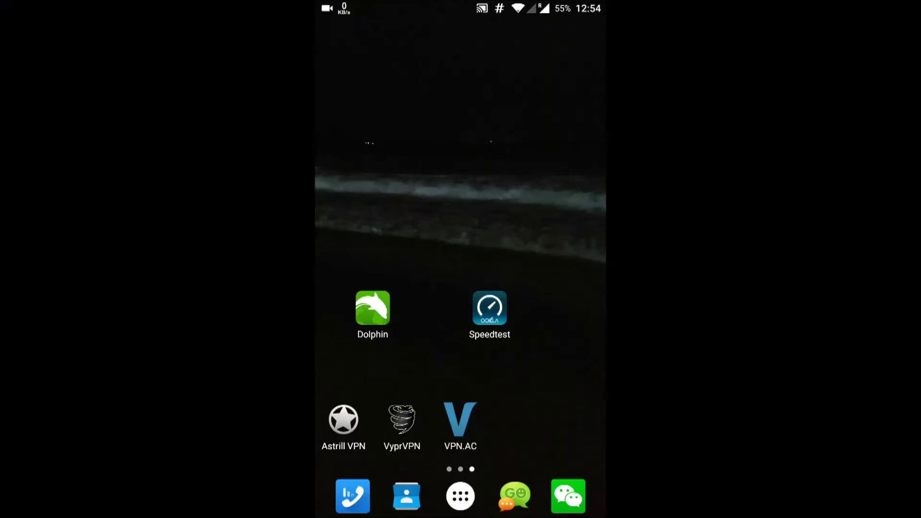
# Verify 204.152.198.37 in Los Angeles in Dolphin, then start a Speedtest run on the phone
pyautogui.click(373, 307)
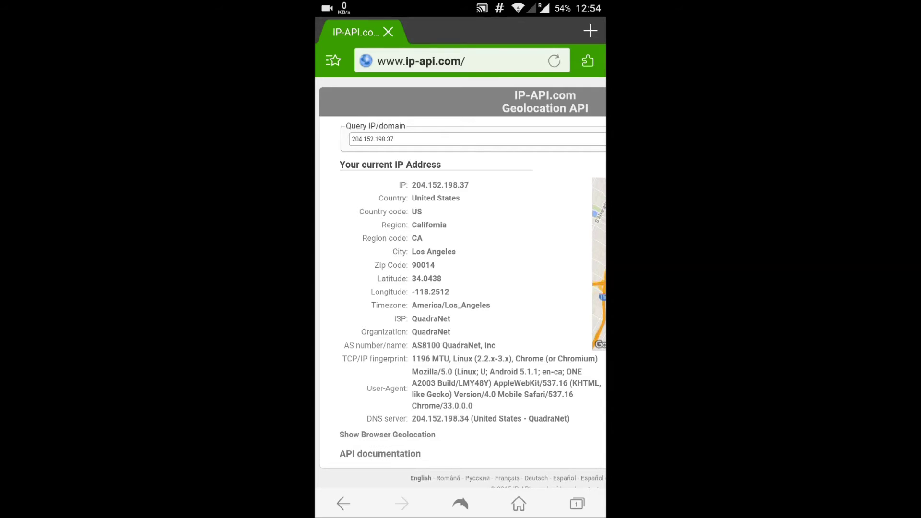
pyautogui.press('super')
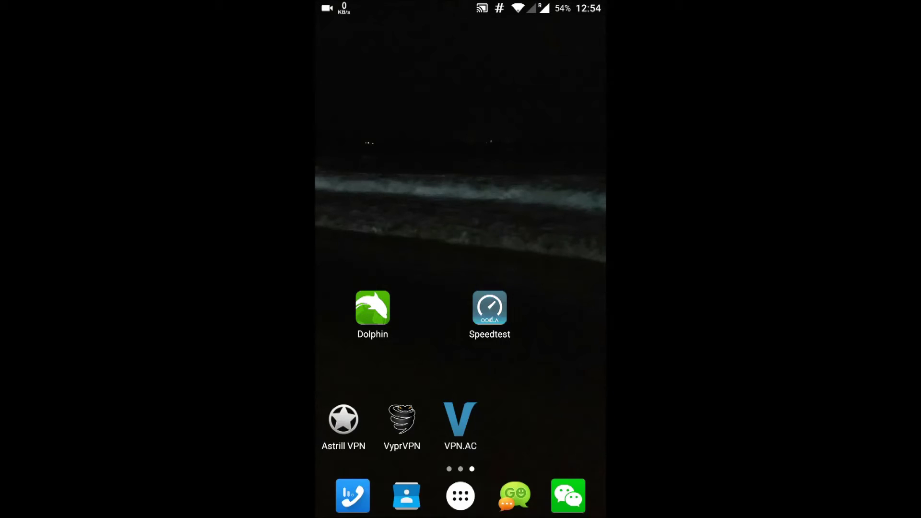
pyautogui.click(489, 308)
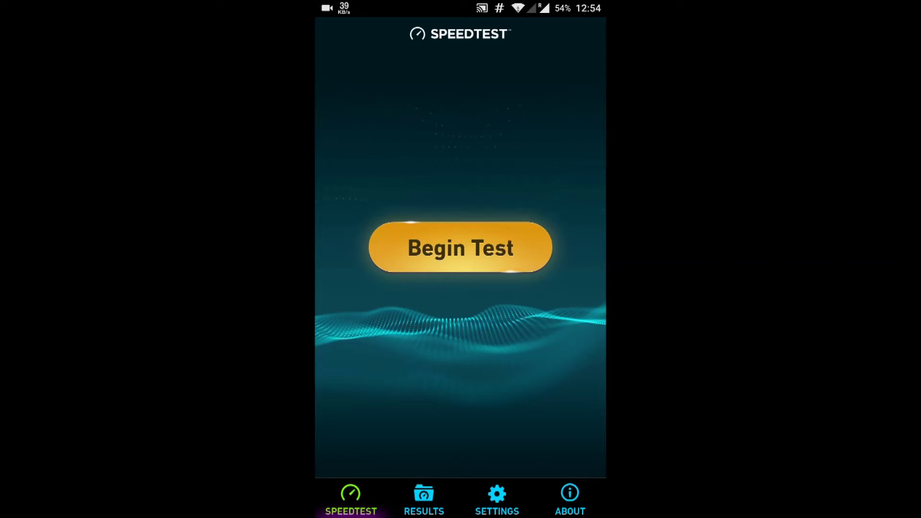
pyautogui.click(460, 246)
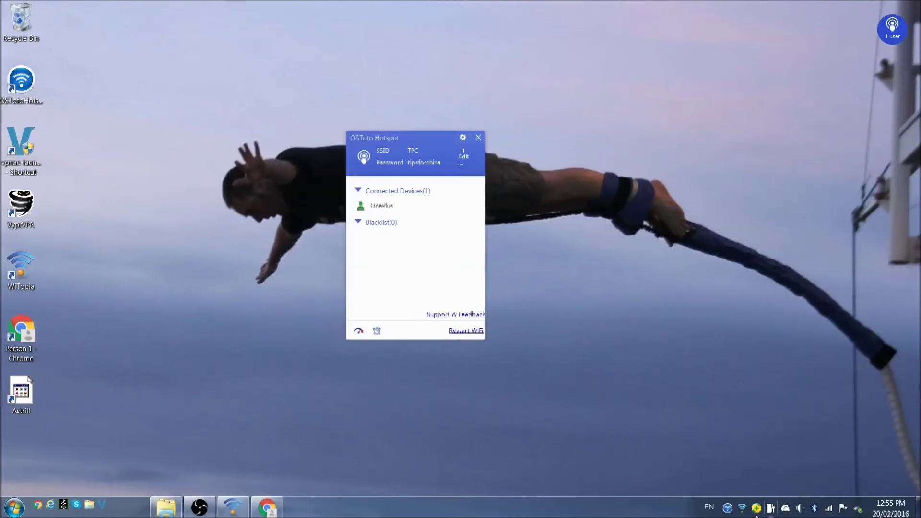
# Turn off the OSToto hotspot Wi-Fi, then disconnect WiTopia and exit it completely
pyautogui.rightClick(728, 508)
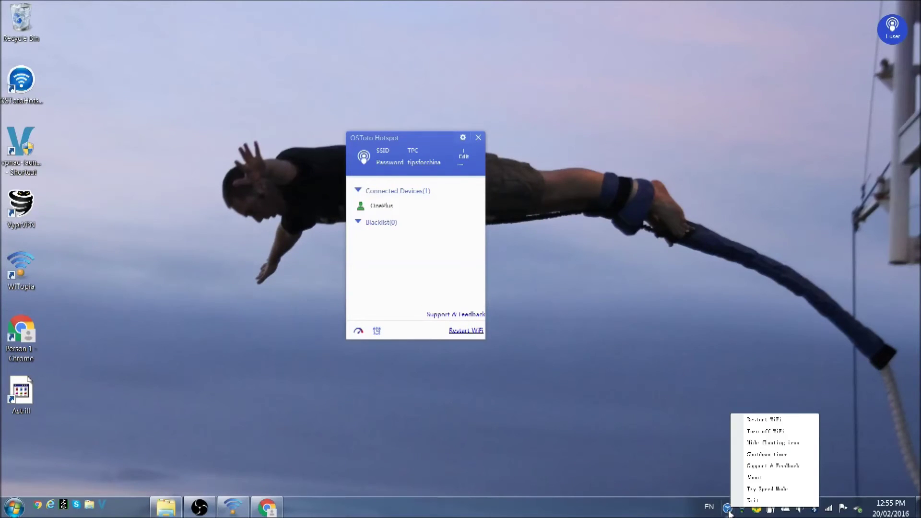
pyautogui.click(782, 431)
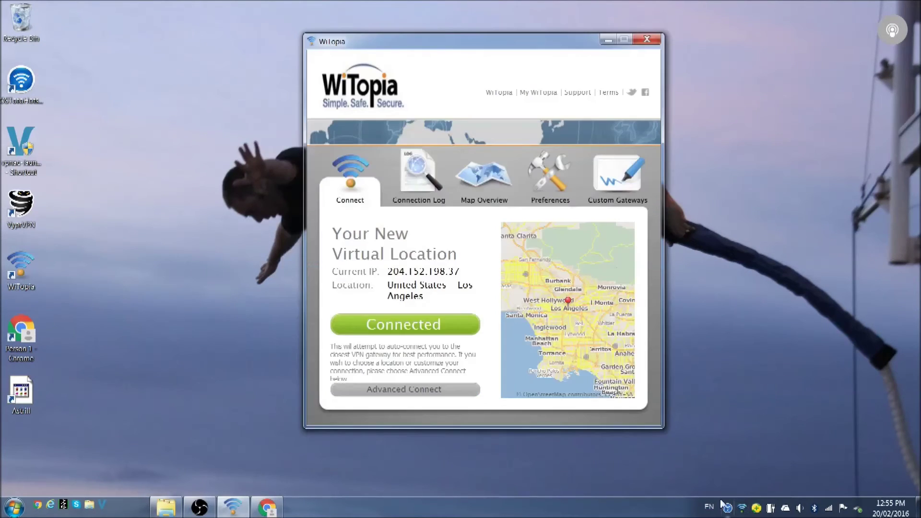
pyautogui.click(406, 329)
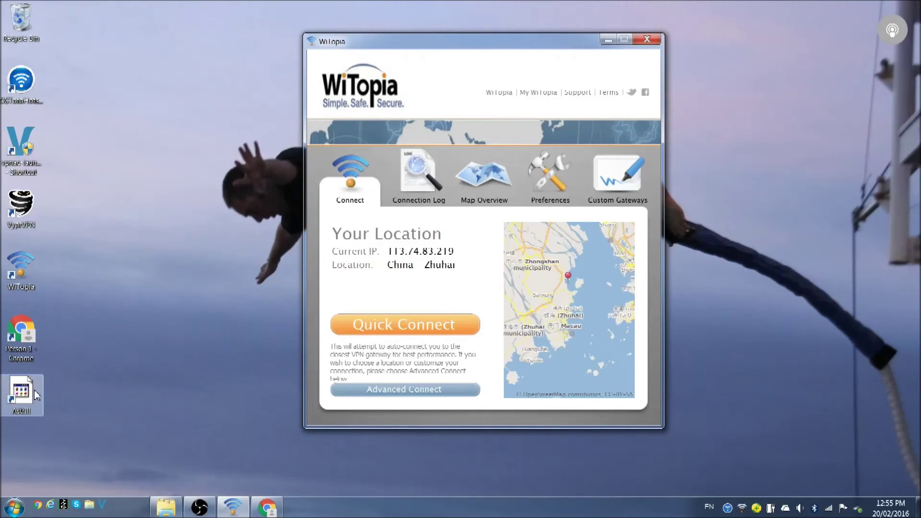
pyautogui.click(646, 40)
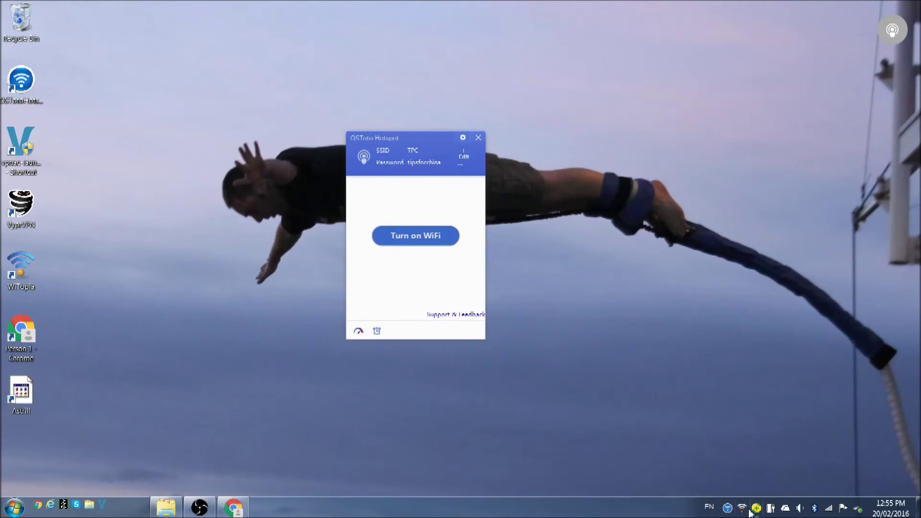
pyautogui.rightClick(743, 511)
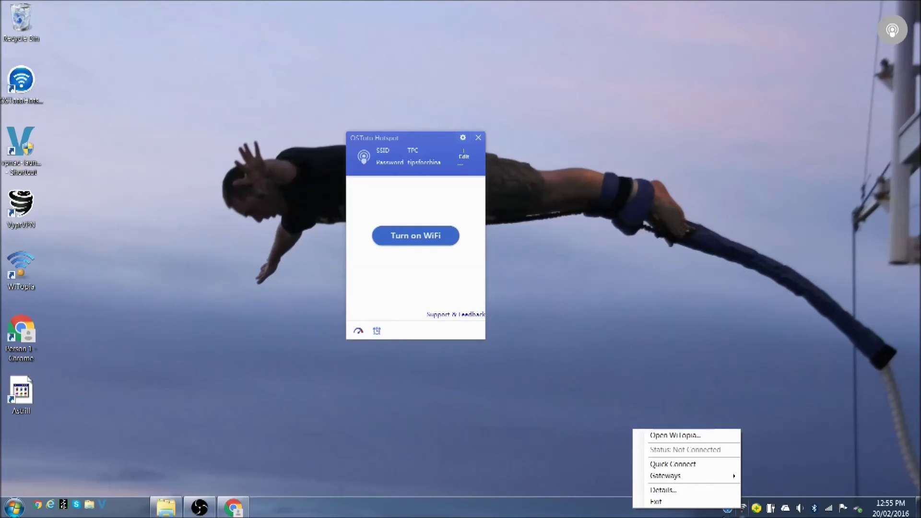
pyautogui.click(655, 501)
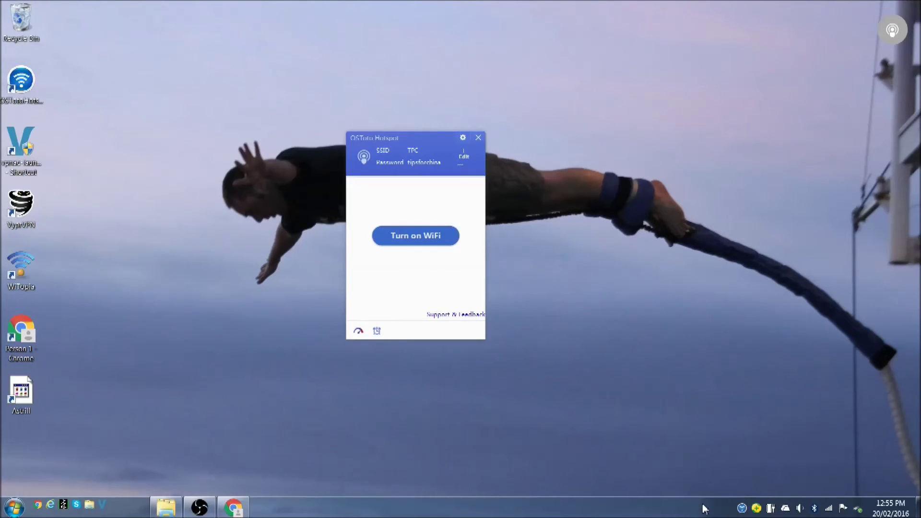
pyautogui.click(13, 148)
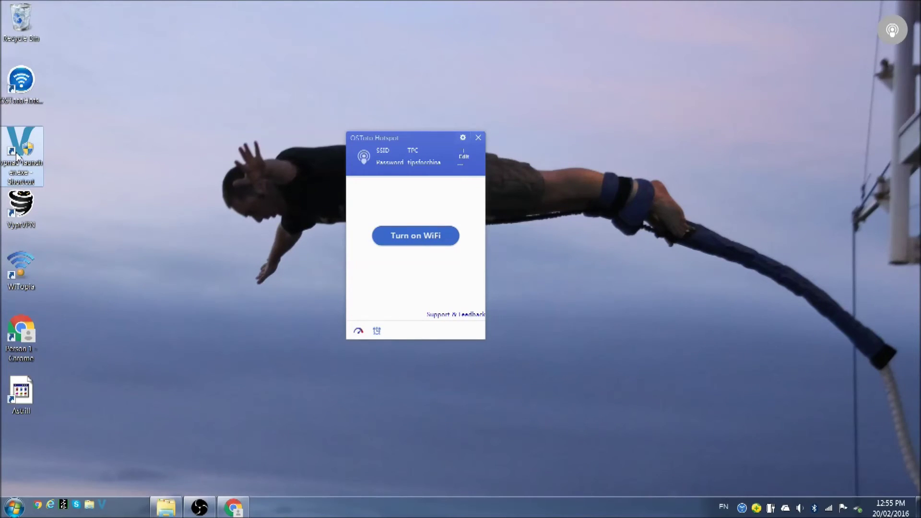
# Connect VPN.AC Client to CHINA USERS - PPTP ONLY - US West using the PPTP protocol
pyautogui.doubleClick(17, 156)
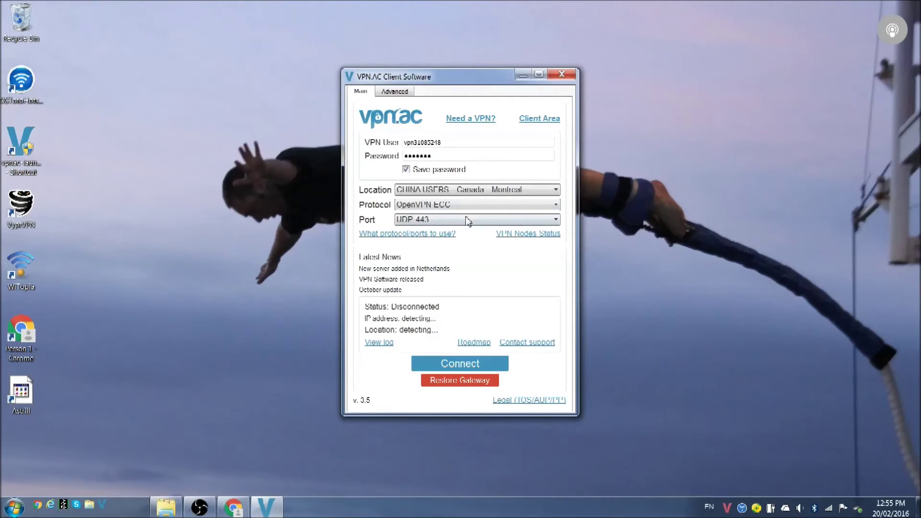
pyautogui.click(479, 192)
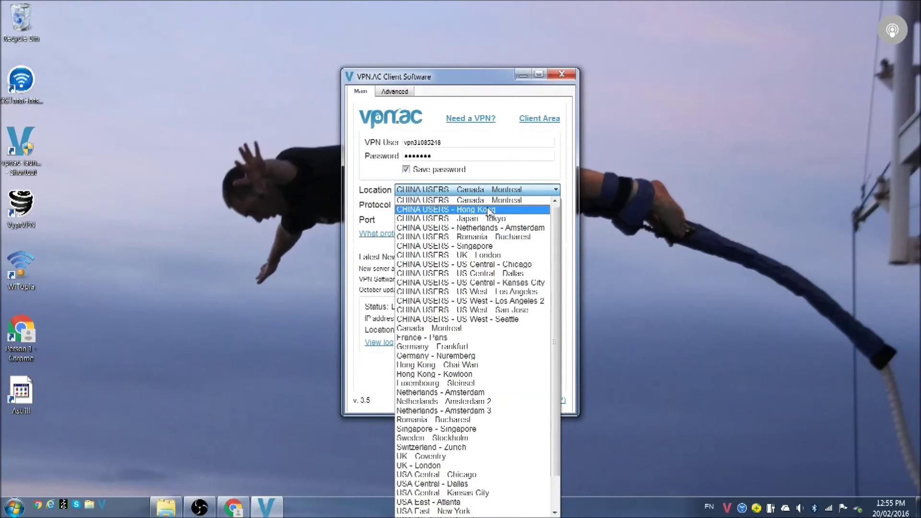
pyautogui.scroll(-2, 489, 211)
pyautogui.scroll(2, 489, 211)
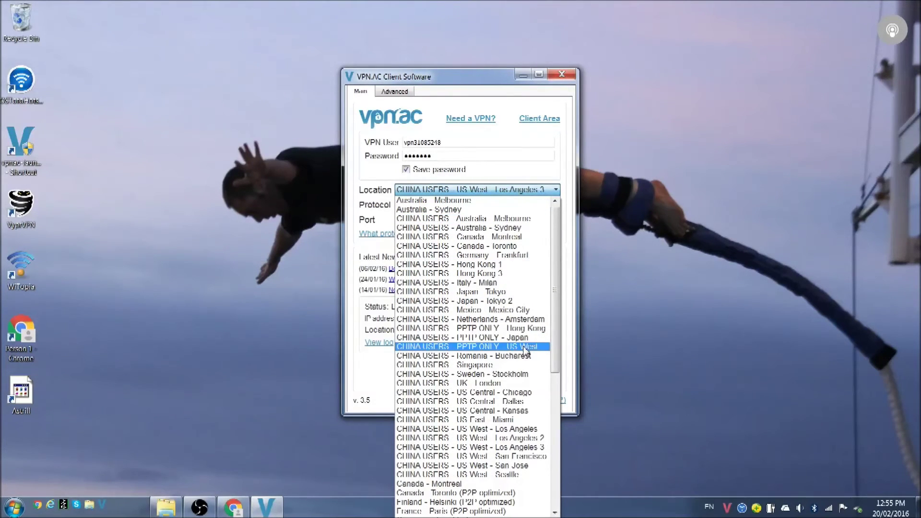
pyautogui.click(514, 346)
pyautogui.click(467, 209)
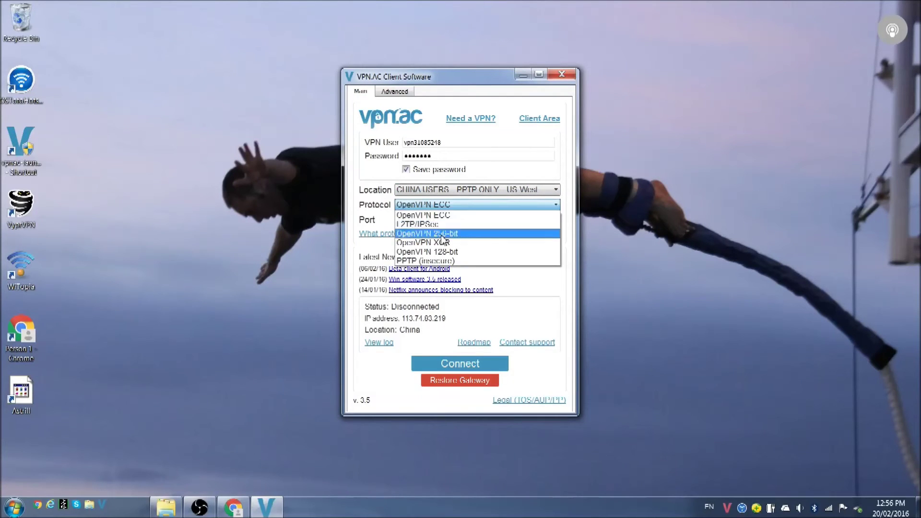
pyautogui.click(436, 260)
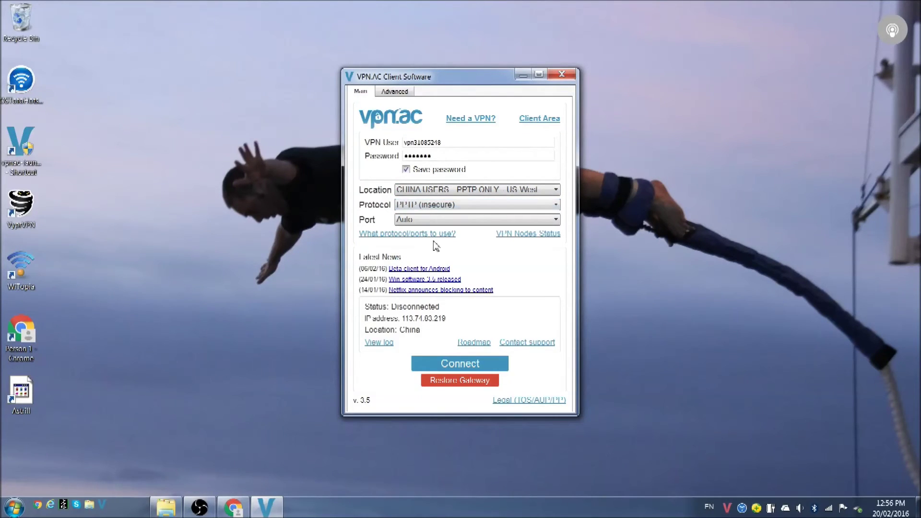
pyautogui.click(475, 363)
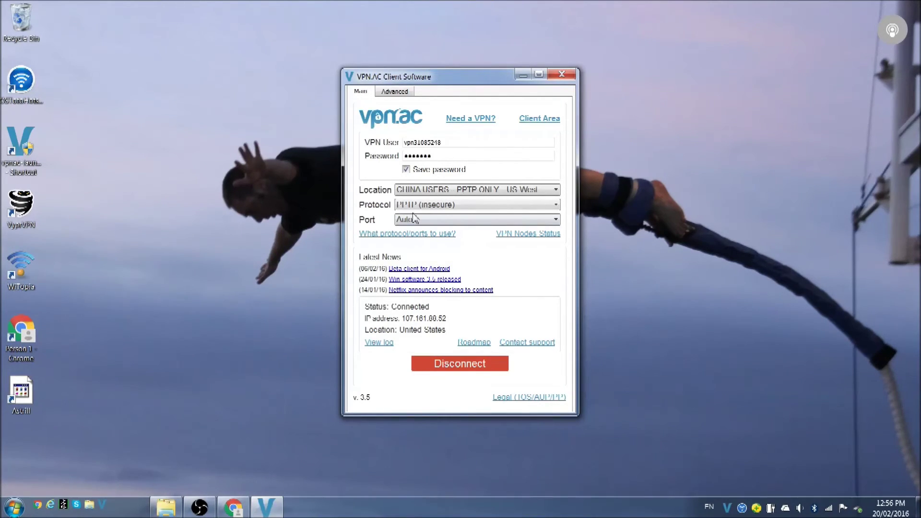
pyautogui.click(742, 509)
pyautogui.click(423, 237)
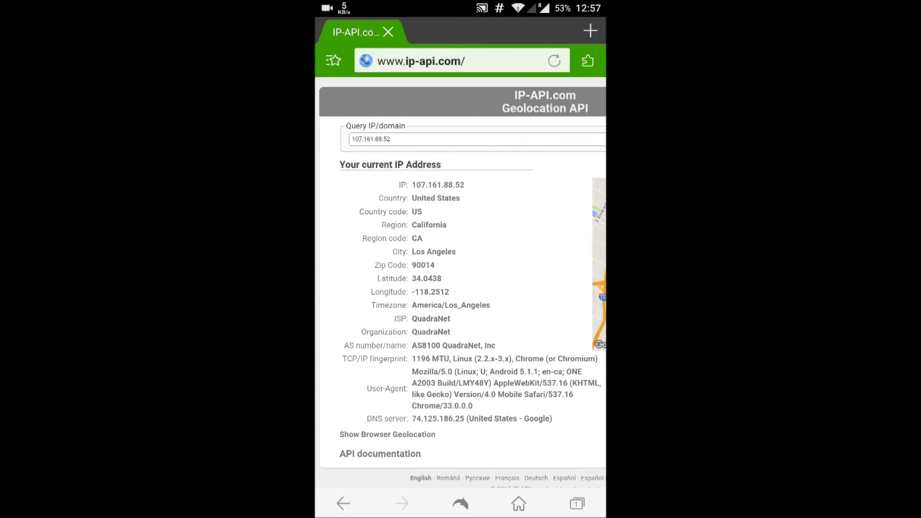
pyautogui.press('super')
# Run a Speedtest over VPN.AC PPTP: 292 ms ping, 9.04 Mbps down, 5.20 Mbps up
pyautogui.click(489, 307)
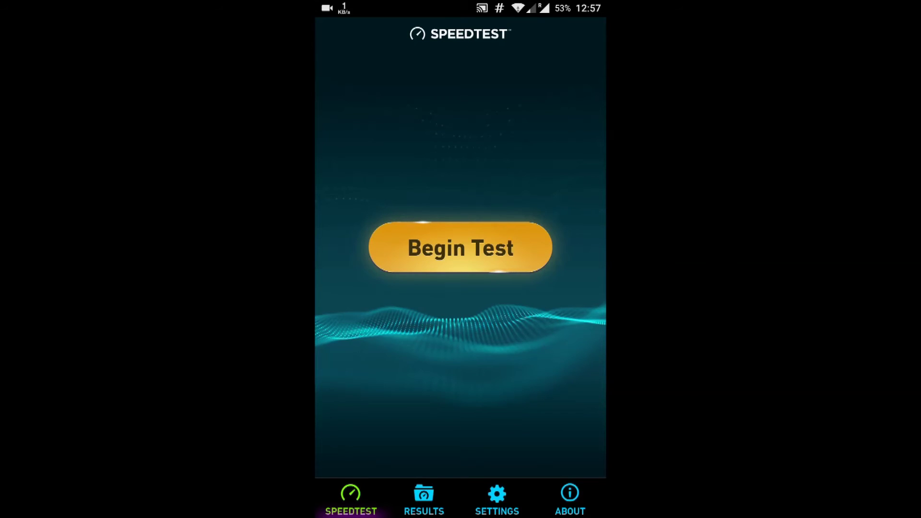
pyautogui.click(461, 247)
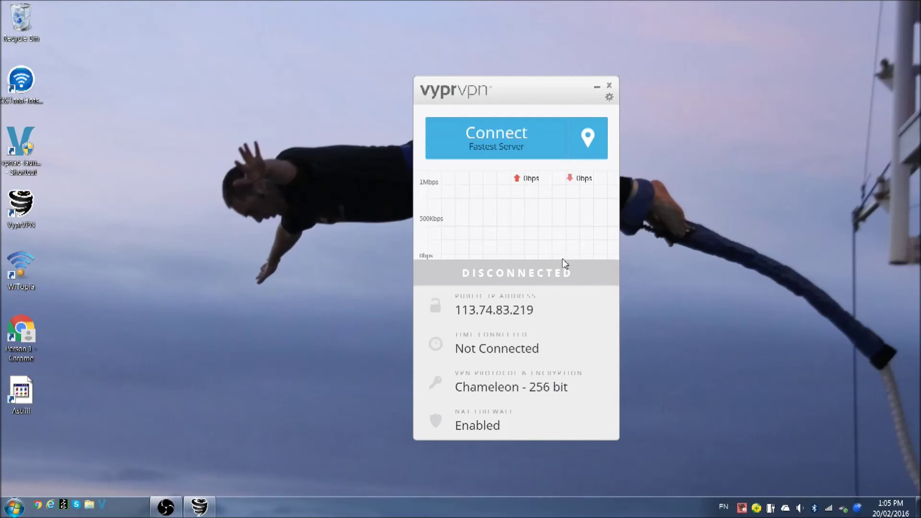
# Change VyprVPN's protocol from Chameleon to PPTP - 128 bit in its options
pyautogui.click(610, 98)
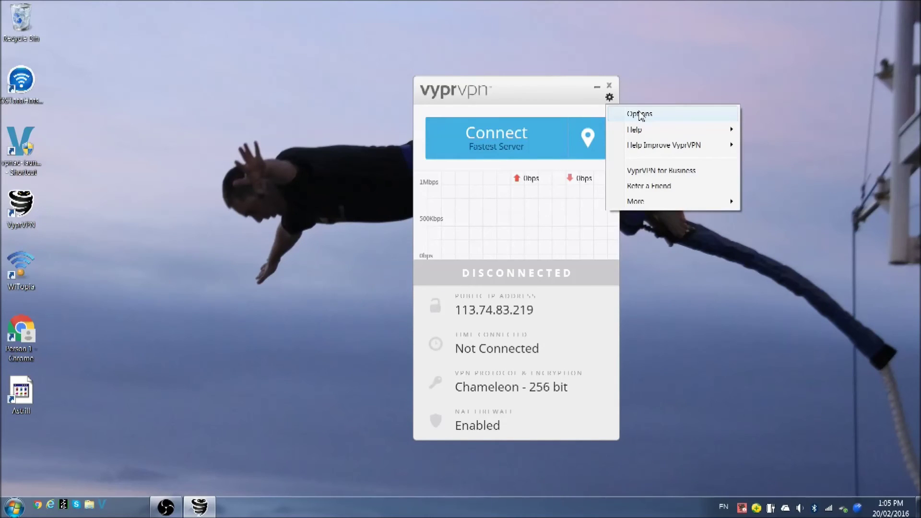
pyautogui.click(640, 115)
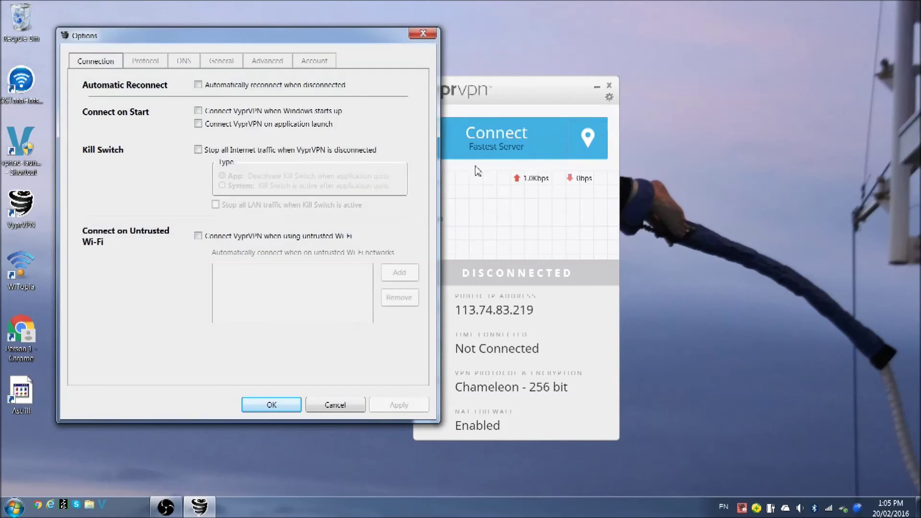
pyautogui.click(145, 61)
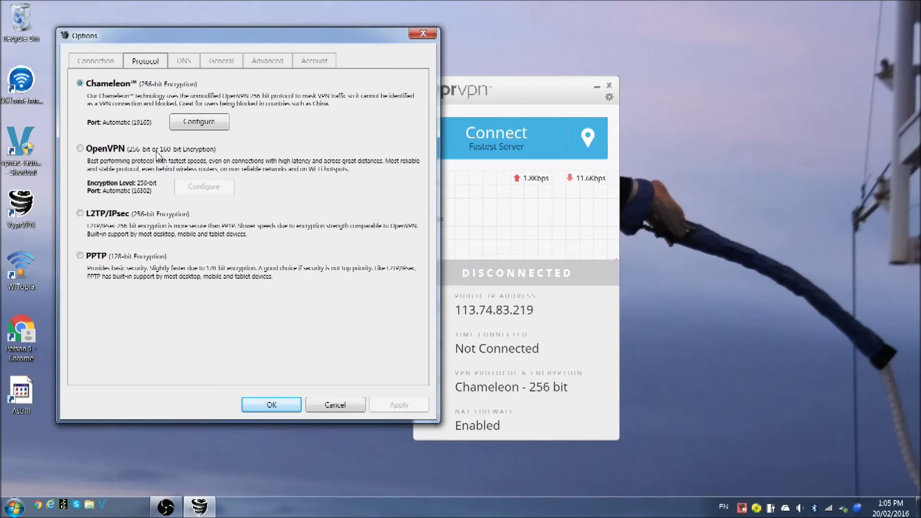
pyautogui.click(80, 256)
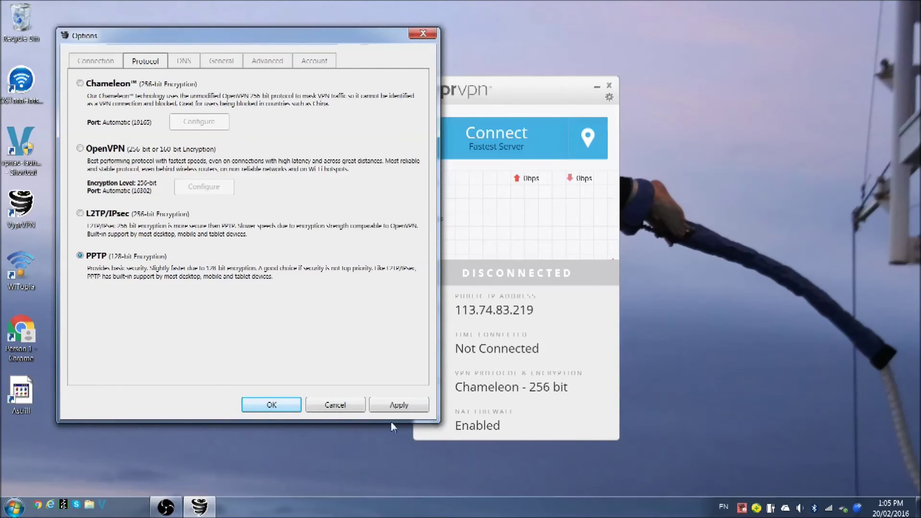
pyautogui.click(297, 407)
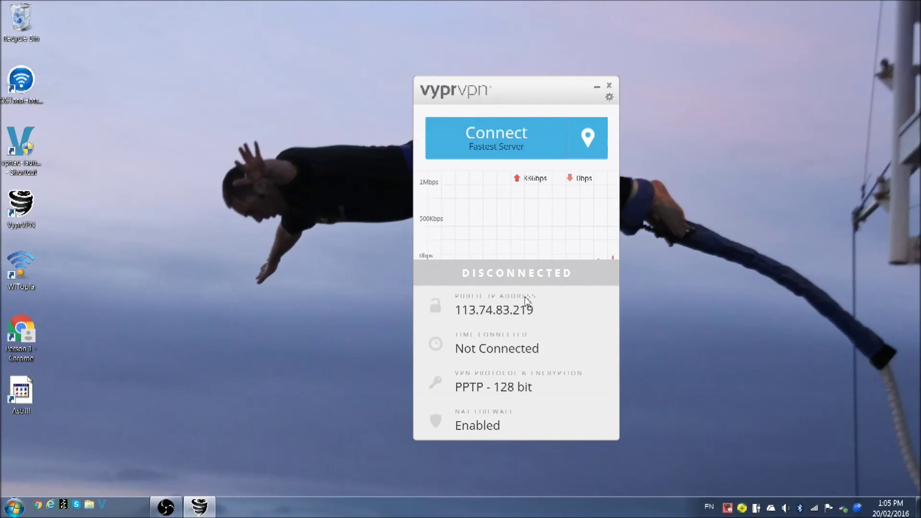
pyautogui.click(590, 147)
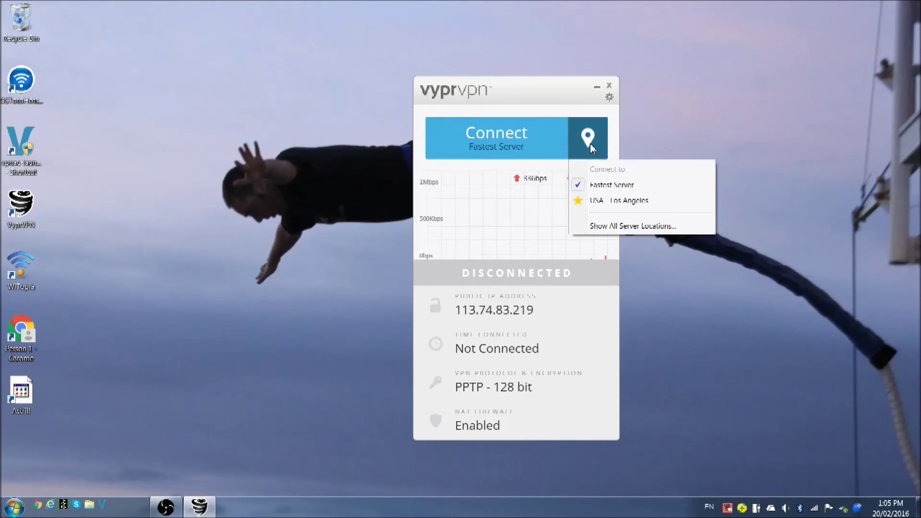
# Connect VyprVPN to USA - Los Angeles and turn on the OSToto WiFi hotspot
pyautogui.click(643, 199)
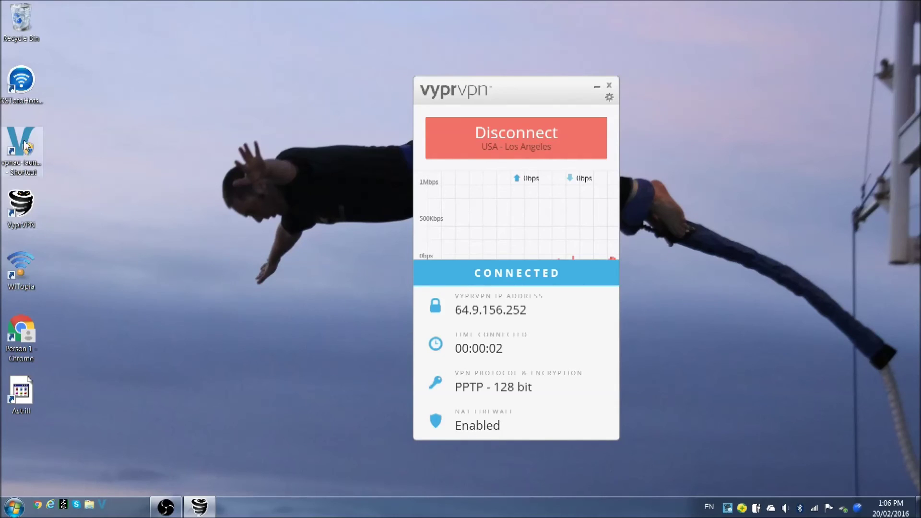
pyautogui.click(21, 82)
pyautogui.doubleClick(21, 82)
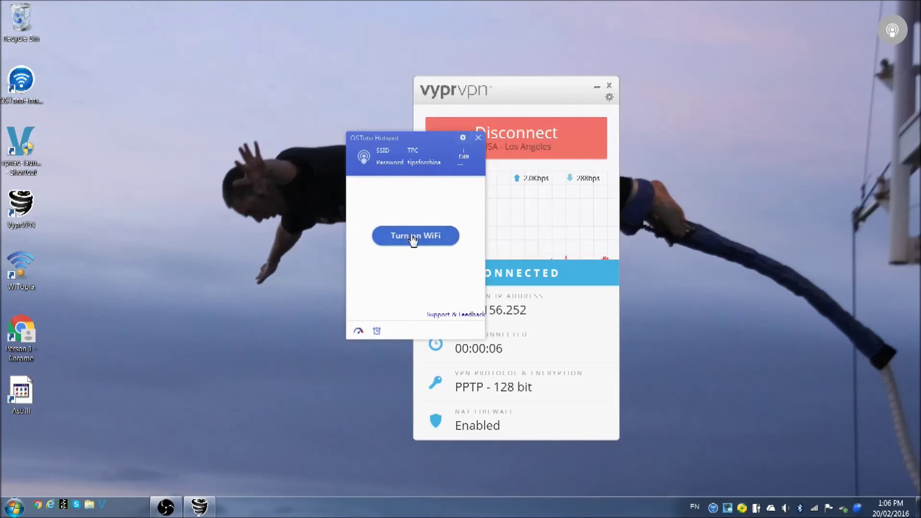
pyautogui.click(413, 238)
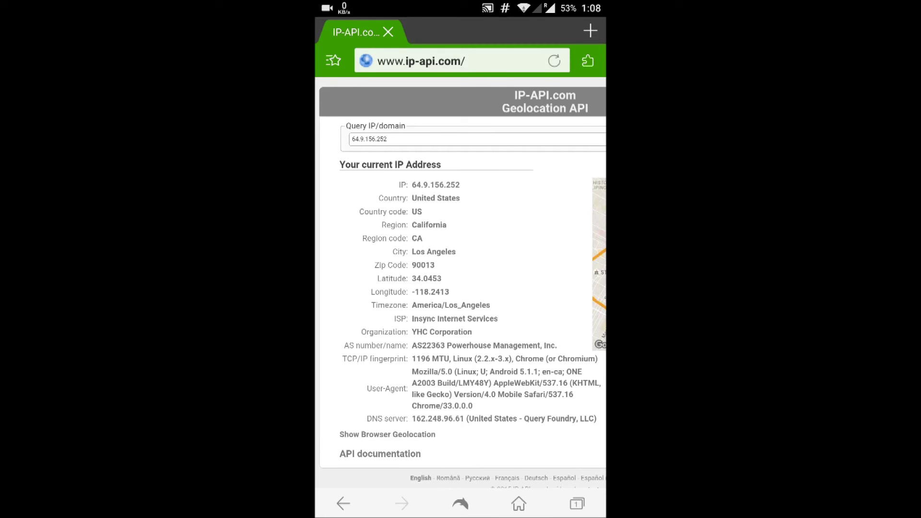
# Close Speedtest from Recents on the phone, relaunch it and begin a fresh speed test
pyautogui.press('super')
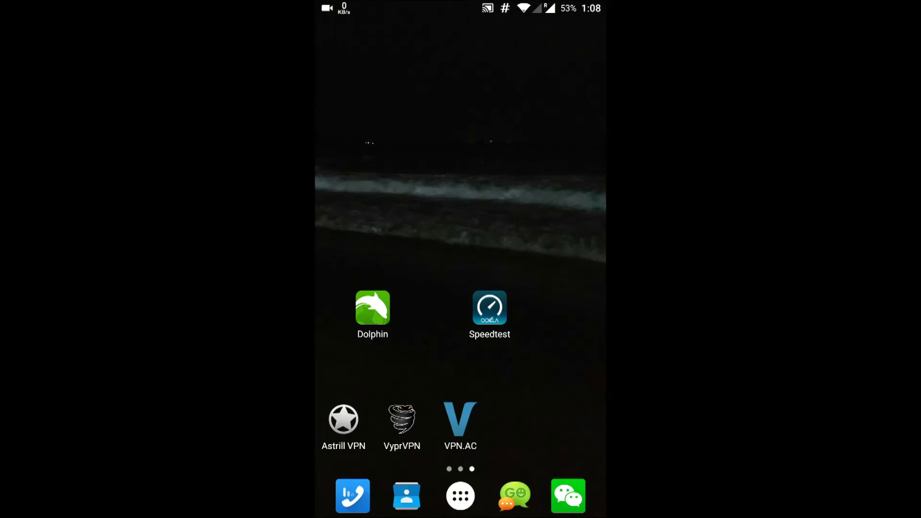
pyautogui.click(489, 308)
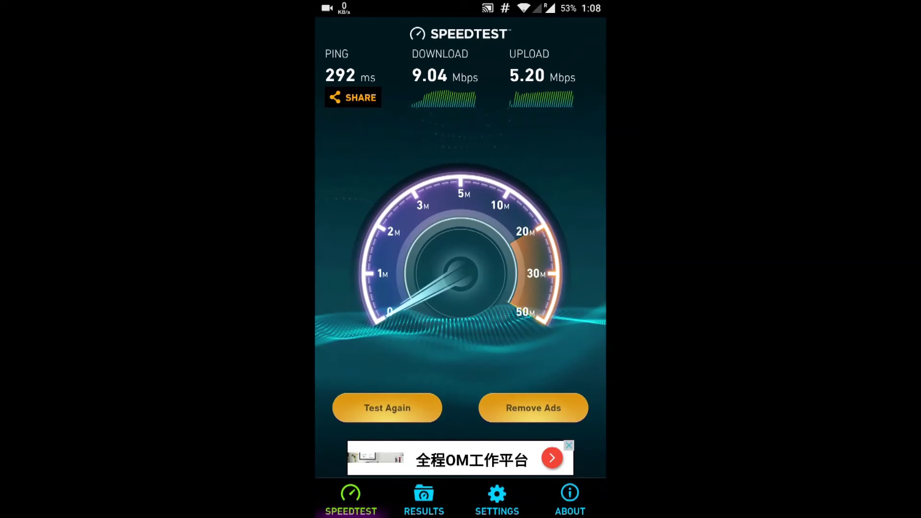
pyautogui.hotkey('alt', 'Tab')
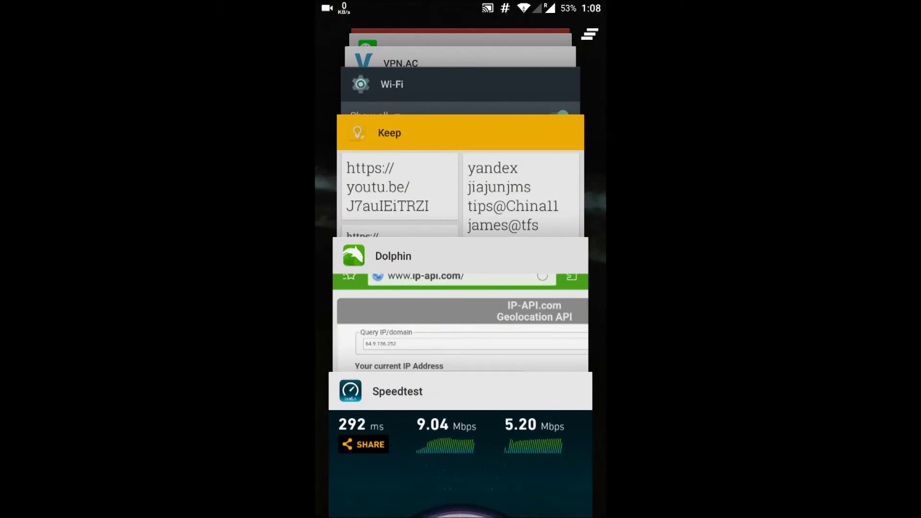
pyautogui.moveTo(460, 480); pyautogui.dragTo(144, 479)
pyautogui.press('super')
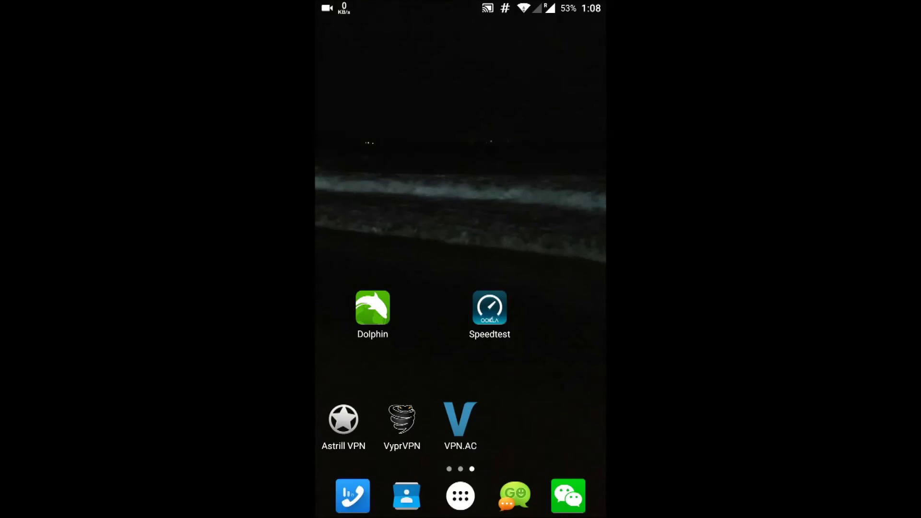
pyautogui.click(489, 308)
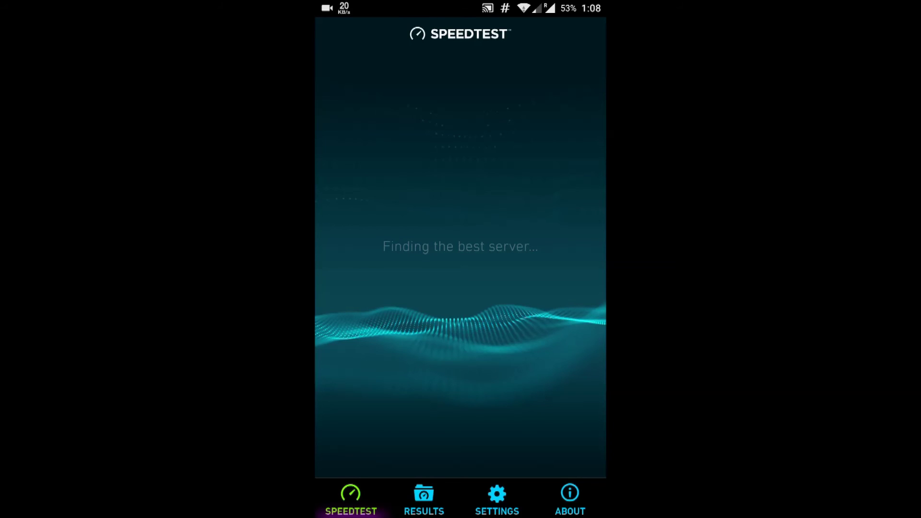
pyautogui.click(460, 248)
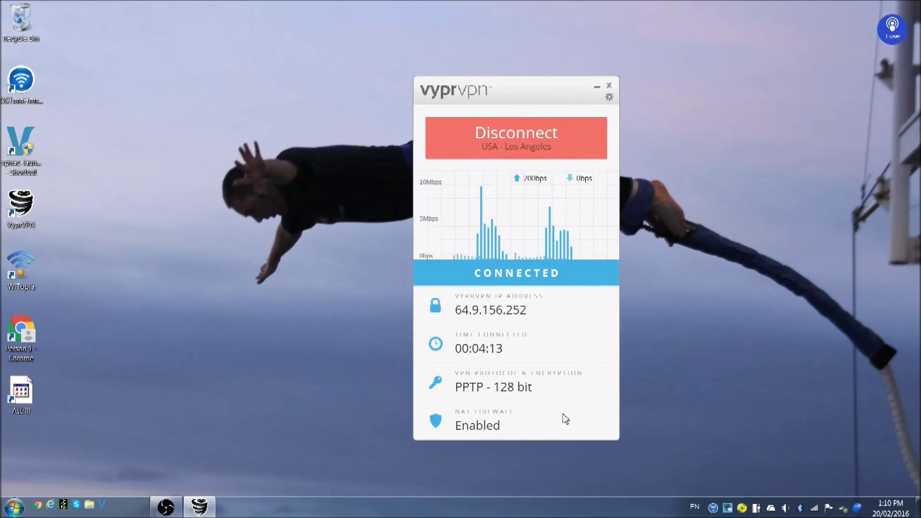
# Turn off the WiFi hotspot from the OSToto tray icon's menu
pyautogui.click(714, 509)
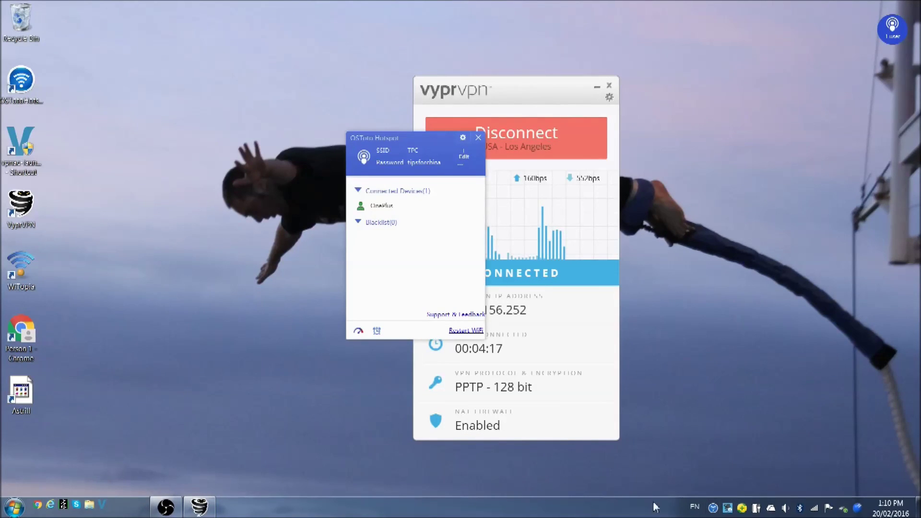
pyautogui.rightClick(713, 508)
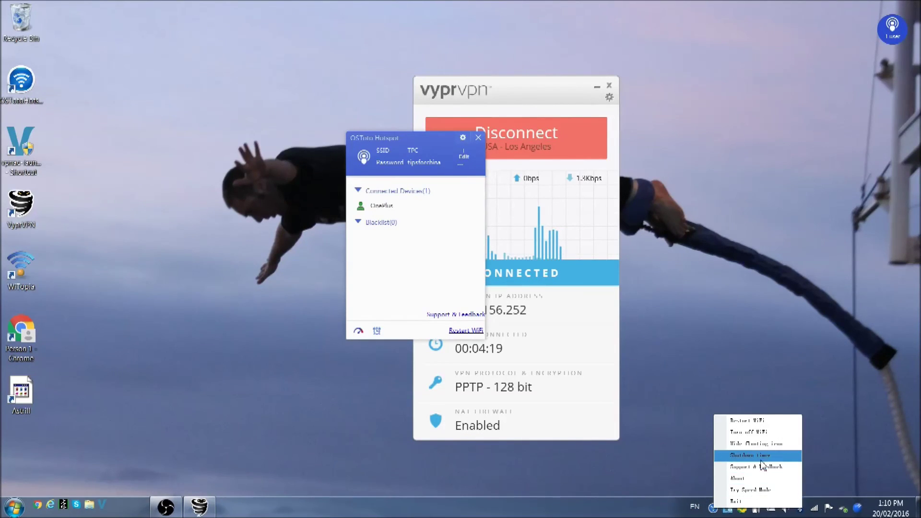
pyautogui.click(761, 432)
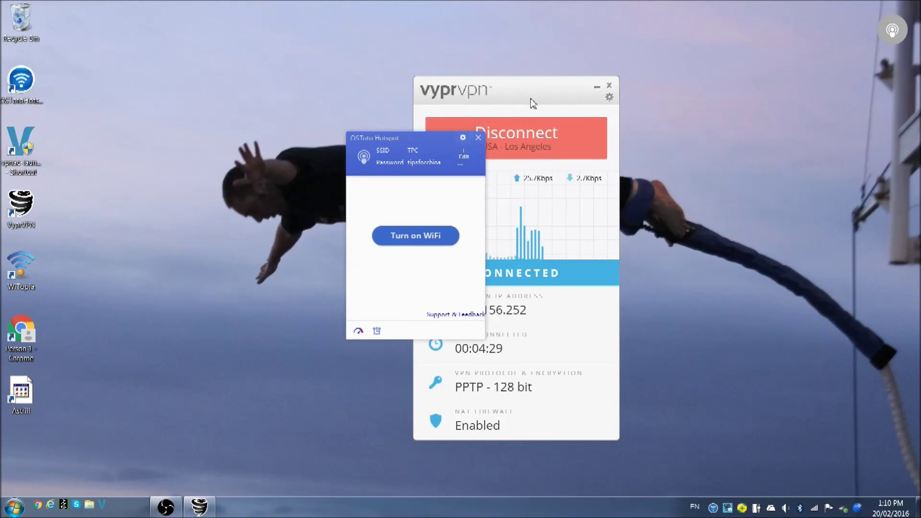
# Disconnect VyprVPN from the USA - Los Angeles server
pyautogui.click(527, 113)
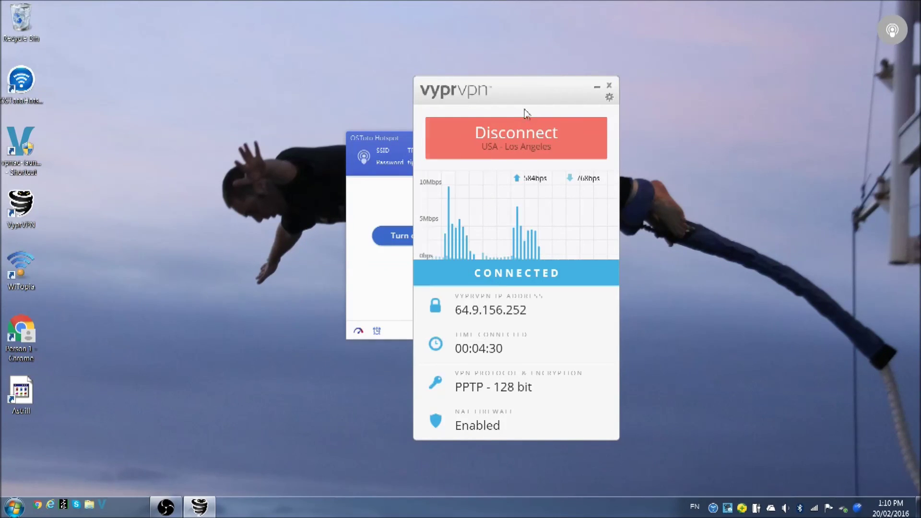
pyautogui.click(507, 149)
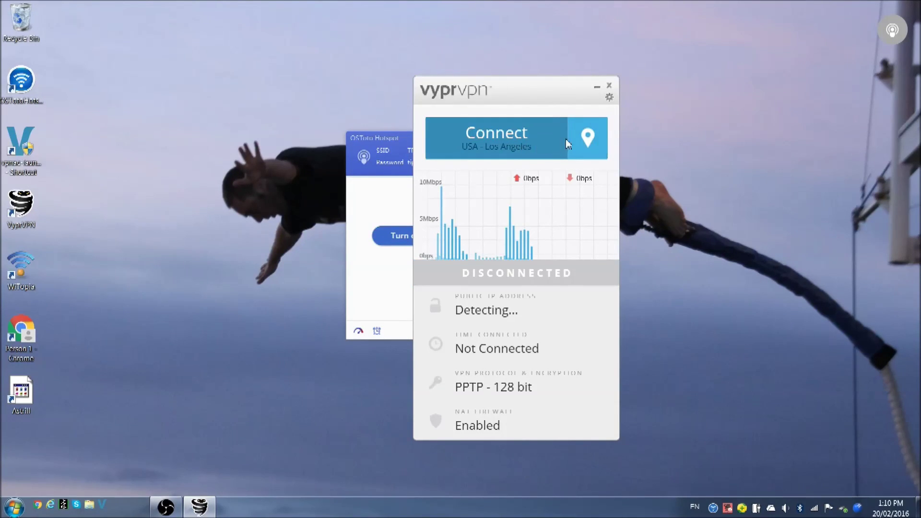
pyautogui.click(578, 139)
# Connect VyprVPN to the fastest server (Hong Kong) and turn the OSToto hotspot back on
pyautogui.click(647, 204)
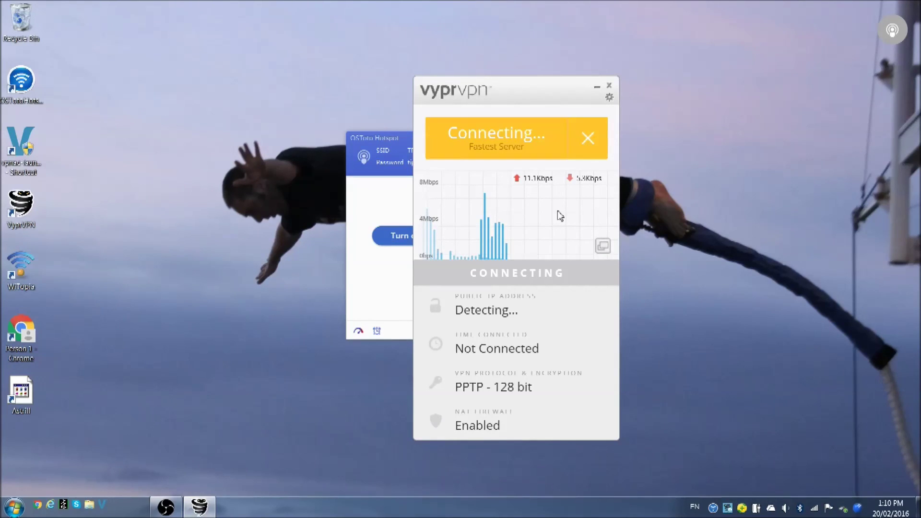
pyautogui.click(394, 137)
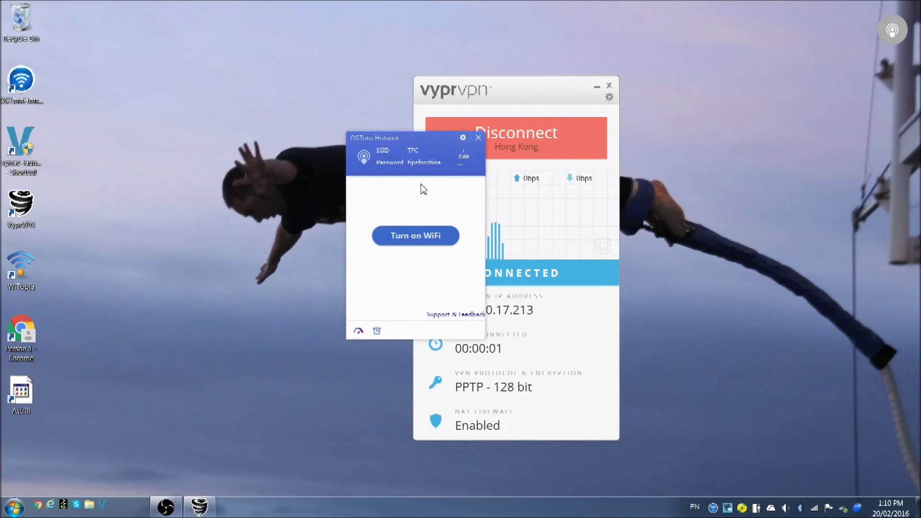
pyautogui.click(427, 236)
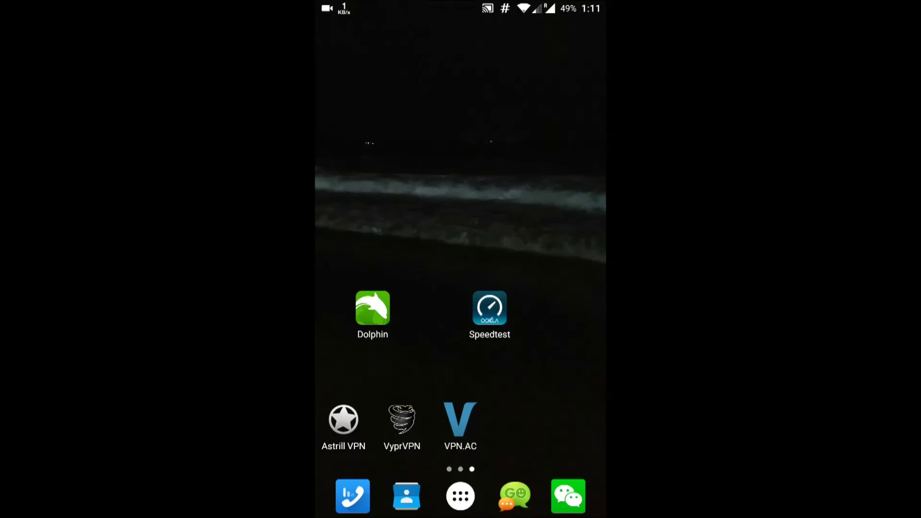
pyautogui.click(372, 308)
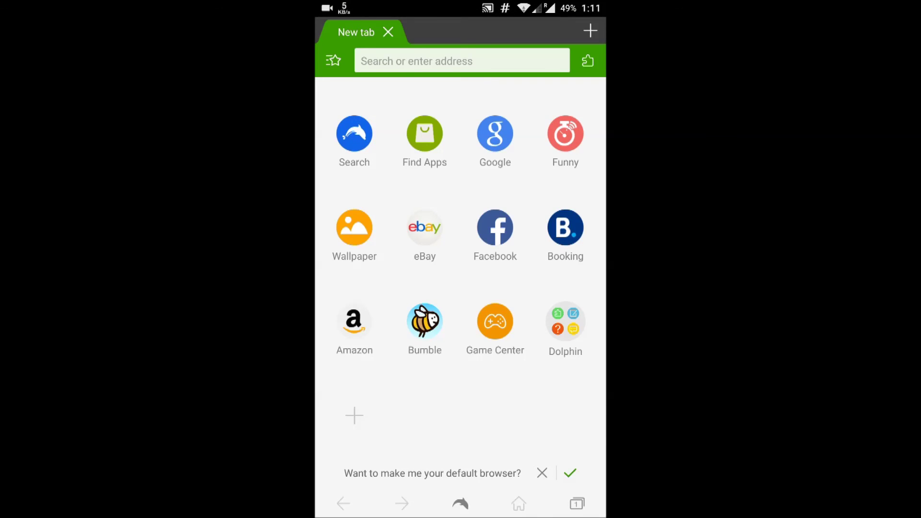
# Load ip-api.com in Dolphin to confirm the phone's IP 27.100.17.213 is in Hong Kong
pyautogui.click(461, 61)
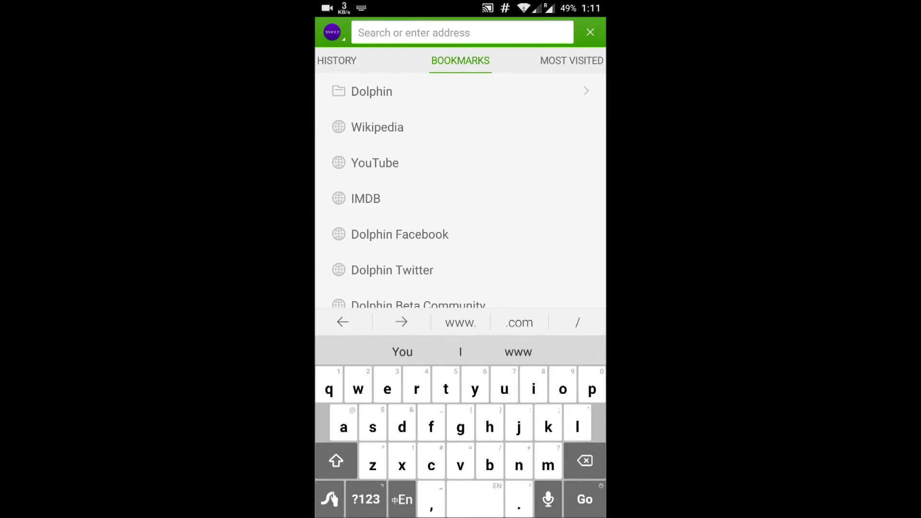
pyautogui.write('ip')
pyautogui.press('Return')
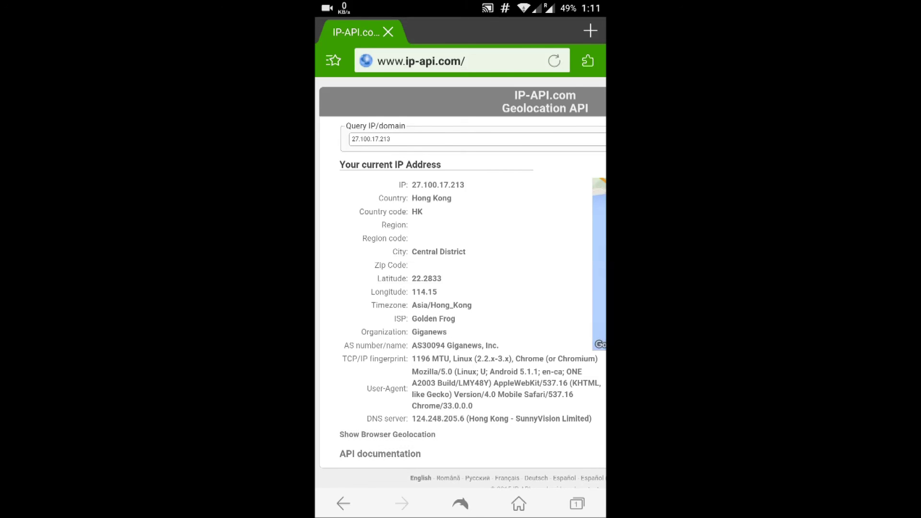
pyautogui.hscroll(5, 461, 288)
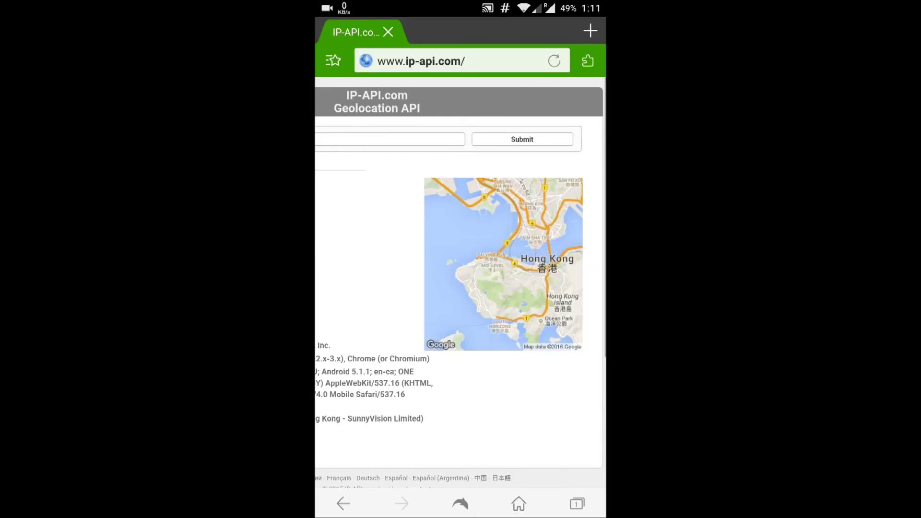
pyautogui.hscroll(-5, 460, 288)
pyautogui.press('Home')
pyautogui.click(489, 308)
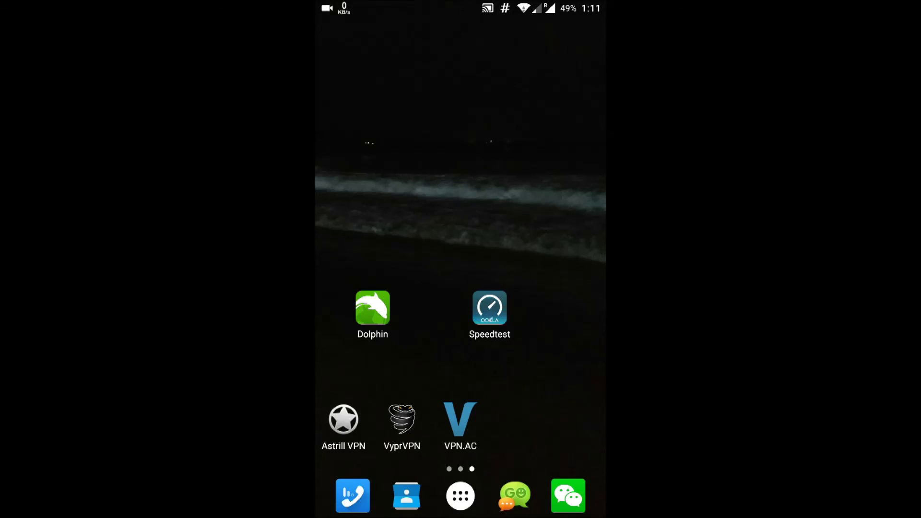